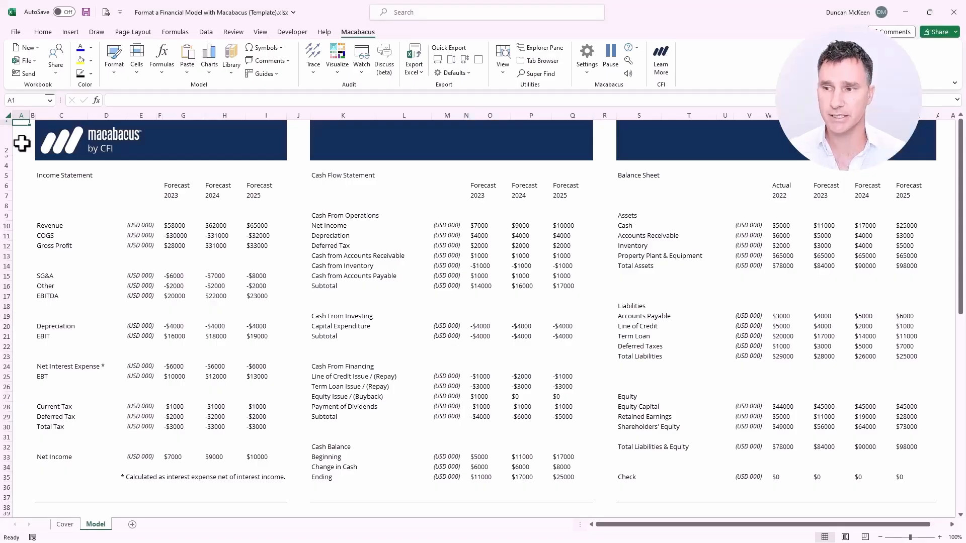
Bold the header rows 5 to 7 across the income statement, cash flow statement and balance sheet
key(Down)
key(Down)
key(Down)
key(Down)
key(Down)
key(Down)
key(Right)
key(Right)
key(shift+Right)
key(shift+Right)
key(shift+Right)
key(shift+Right)
key(shift+Right)
key(shift+Right)
key(shift+Right)
key(shift+Right)
key(shift+Right)
key(shift+Right)
key(shift+Right)
key(shift+Right)
key(shift+Right)
key(shift+Right)
key(shift+Right)
key(shift+Right)
key(shift+Right)
key(shift+Right)
key(shift+Right)
key(shift+Right)
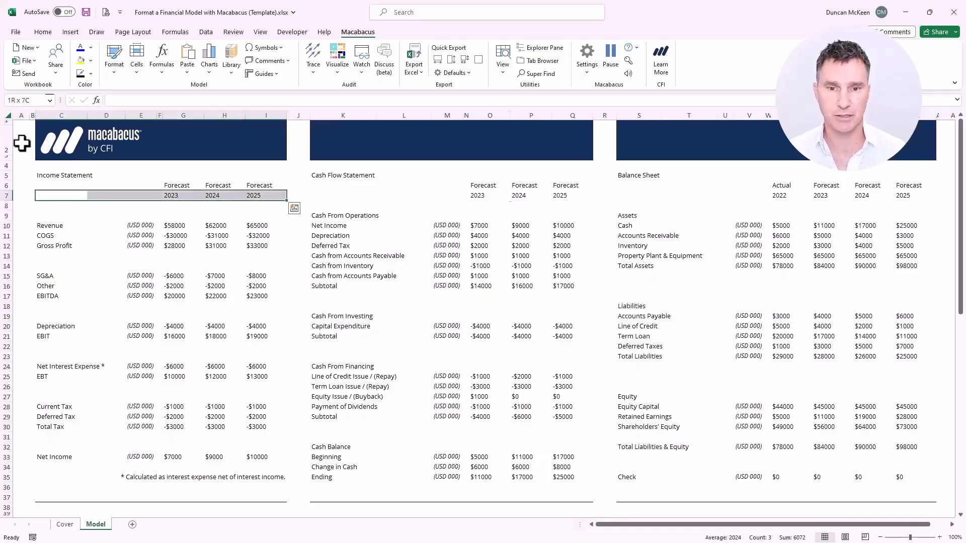
key(shift+Up)
key(shift+Up)
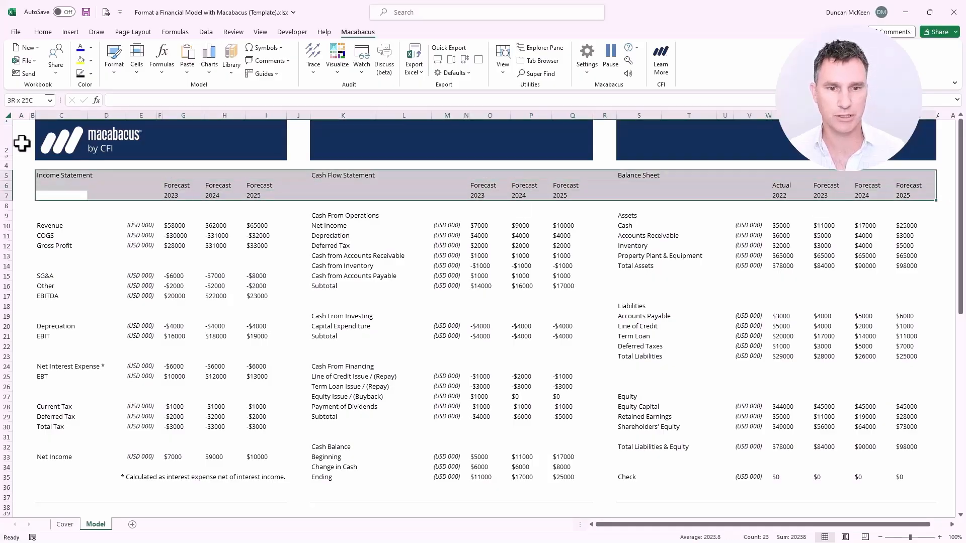
key(ctrl+b)
key(Left)
key(Left)
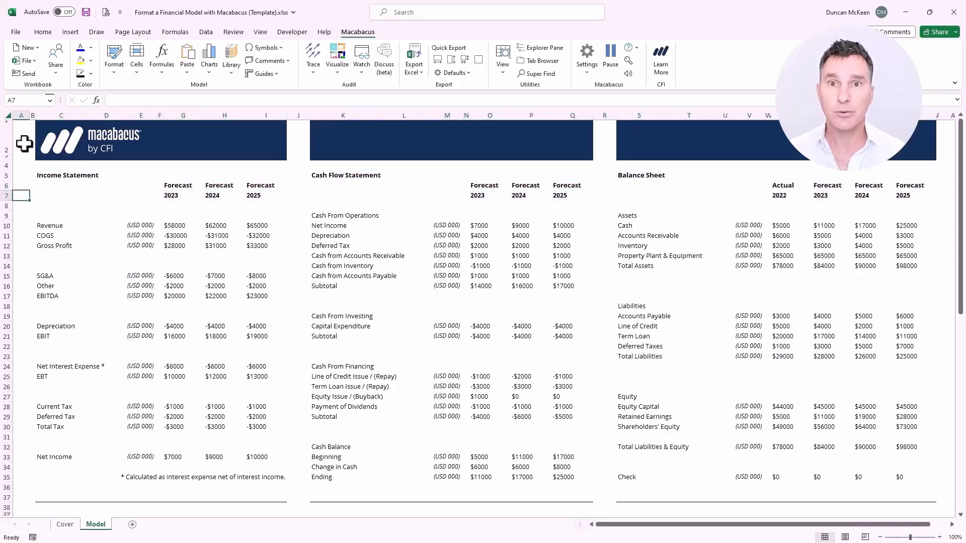
Examine the unit label and the dollar-formatted figures in the income statement's revenue row
key(Right)
key(Right)
key(Right)
key(Right)
key(Down)
key(Down)
key(shift+Down)
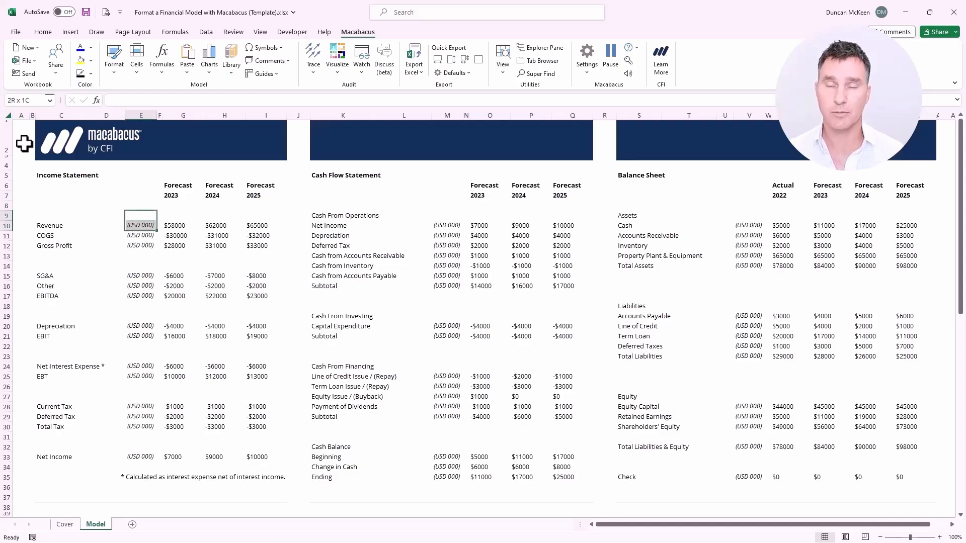
key(Right)
key(Right)
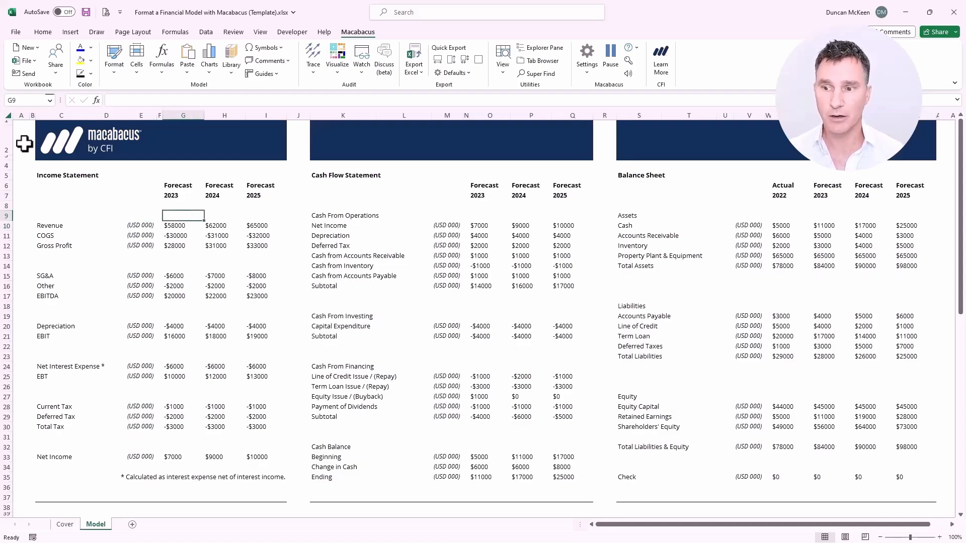
key(shift+Down)
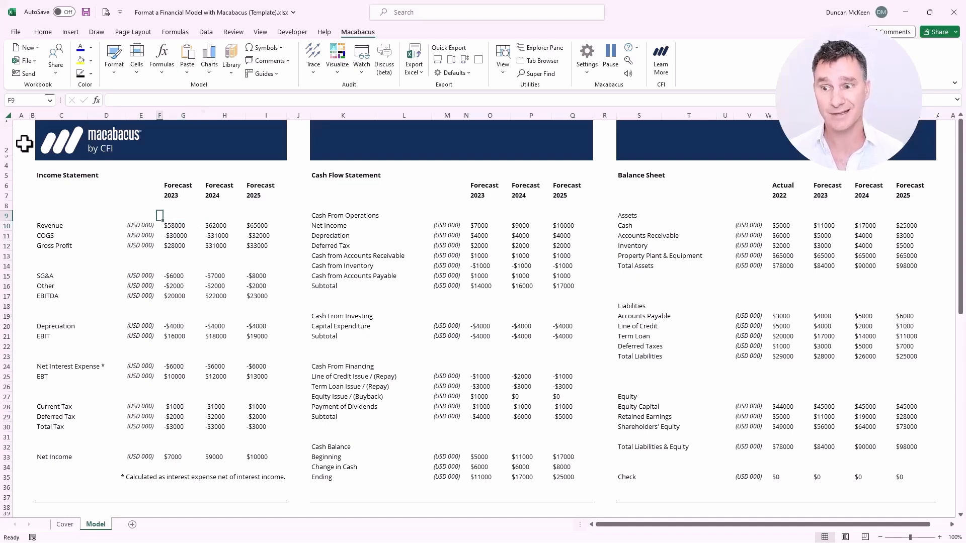
key(shift+Right)
key(shift+Right)
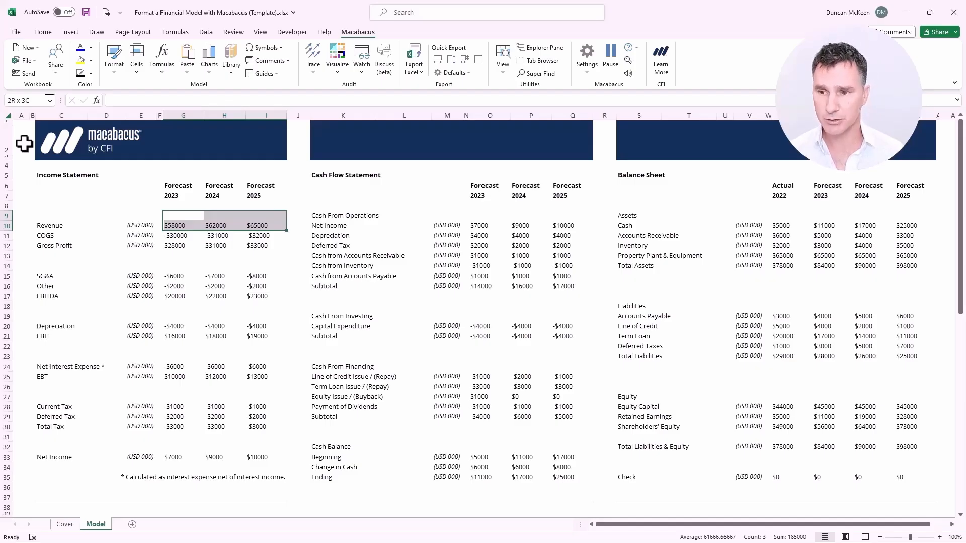
Remove the dollar sign from the custom number format of the 2023 revenue figure in G10
key(Down)
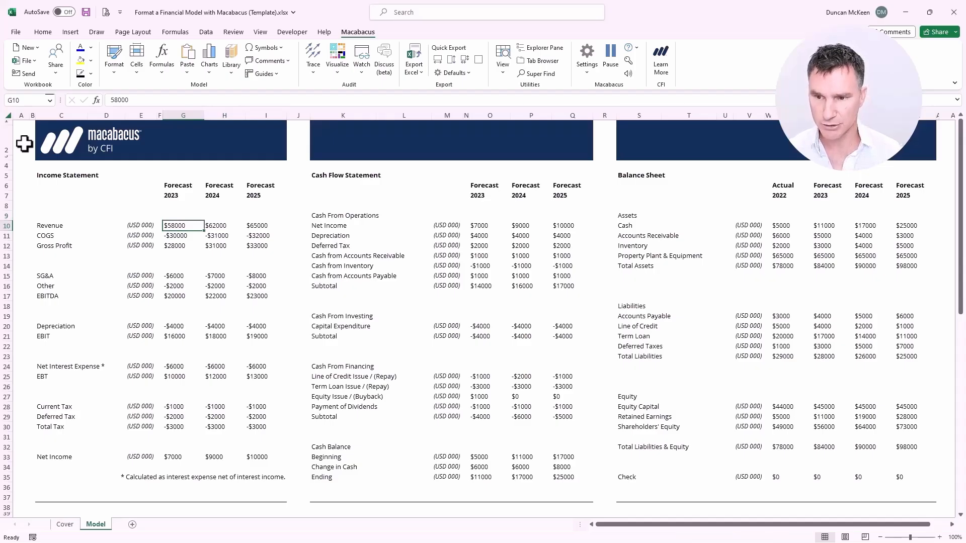
key(ctrl+1)
key(Tab)
key(Tab)
key(Right)
key(Right)
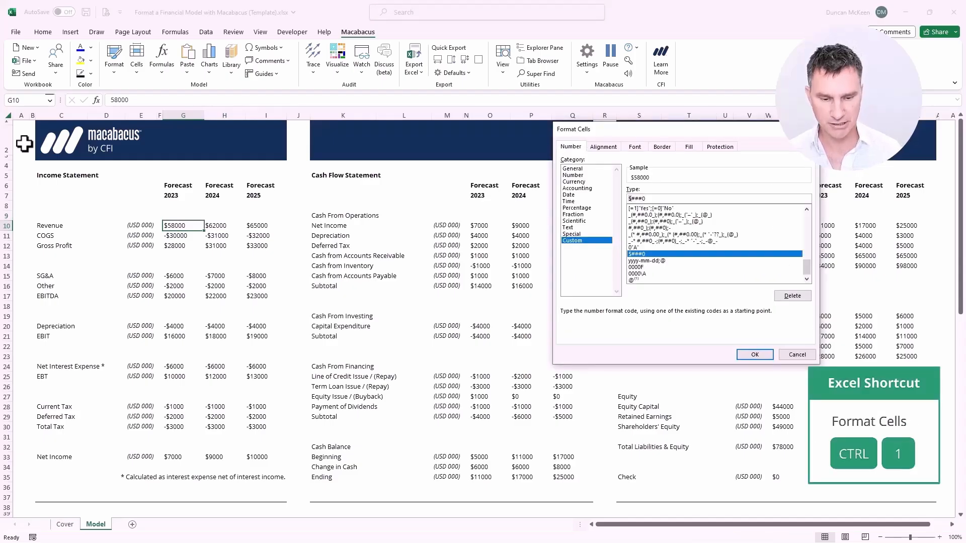
key(BackSpace)
key(Return)
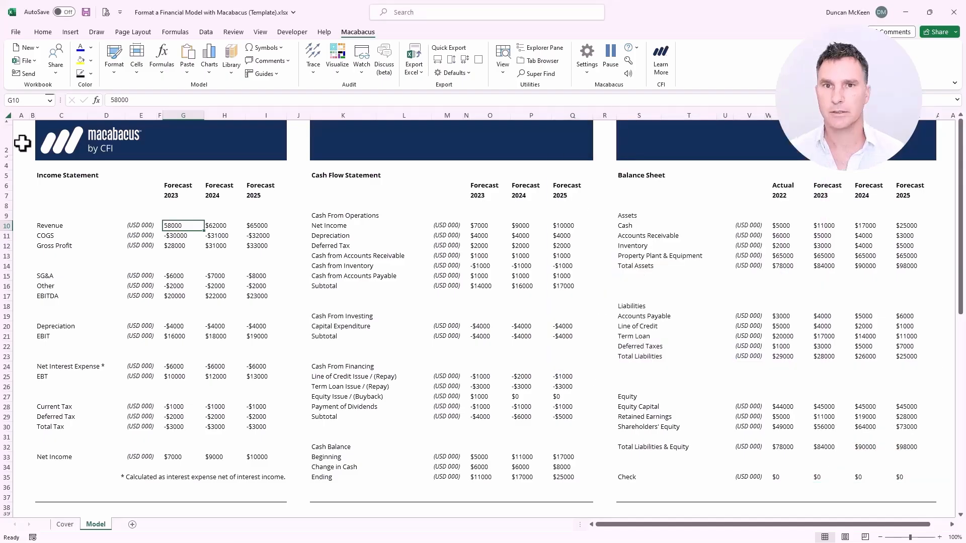
Repeat the number format without the dollar sign on all income statement figures in G10:I33
key(shift+Right)
key(shift+Right)
key(shift+Down)
key(shift+Down)
key(shift+Down)
key(shift+Down)
key(shift+Down)
key(shift+Down)
key(shift+Down)
key(shift+Down)
key(shift+Down)
key(shift+Down)
key(shift+Down)
key(shift+Down)
key(shift+Down)
key(shift+Down)
key(shift+Down)
key(shift+Down)
key(shift+Down)
key(shift+Down)
key(shift+Down)
key(shift+Down)
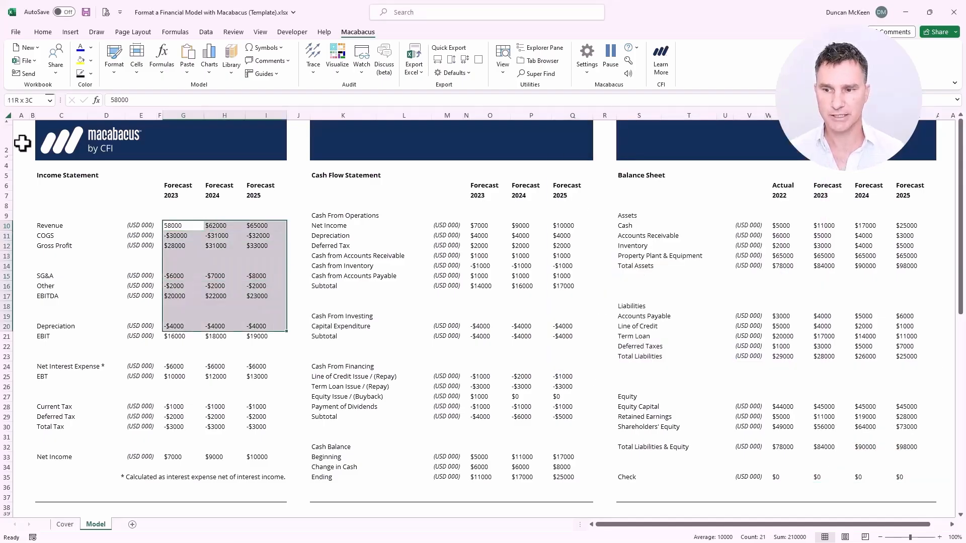
key(shift+Down)
key(shift+Down)
key(shift+Down)
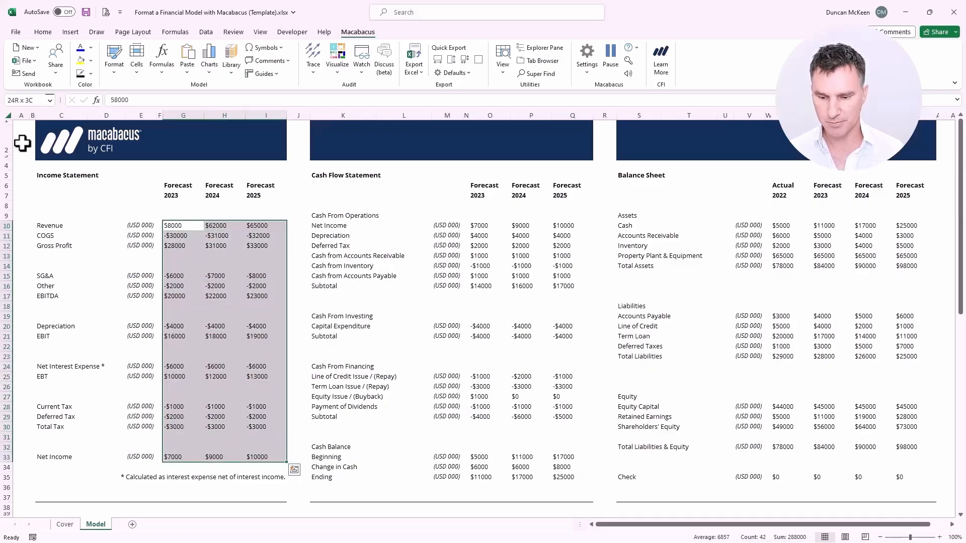
key(F4)
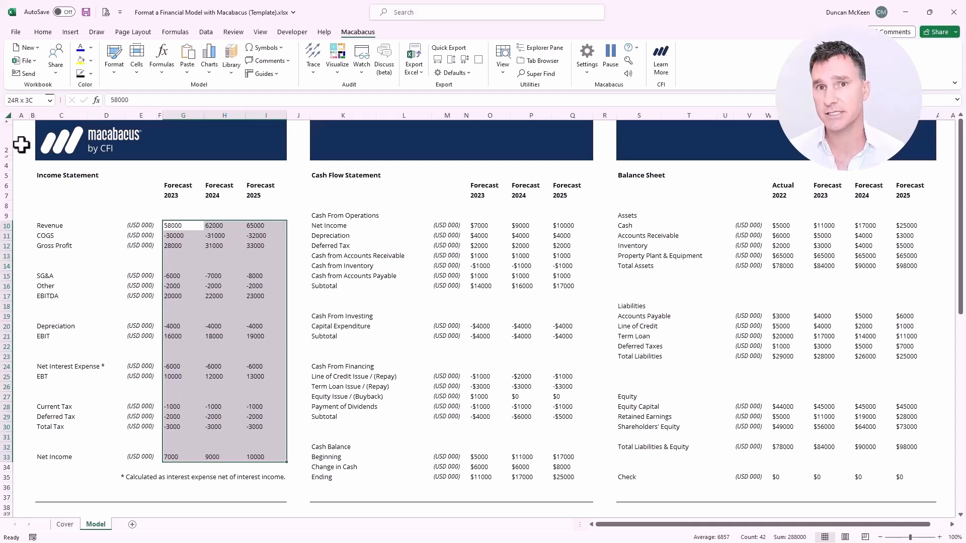
Examine the repeated unit labels beside the income statement figures in E10:E33
key(Left)
key(Left)
key(shift+Down)
key(shift+Down)
key(shift+Down)
key(shift+Down)
key(shift+Down)
key(shift+Down)
key(shift+Down)
key(shift+Down)
key(shift+Down)
key(shift+Down)
key(shift+Down)
key(shift+Down)
key(shift+Down)
key(shift+Down)
key(shift+Down)
key(shift+Down)
key(shift+Down)
key(shift+Down)
key(shift+Down)
key(shift+Down)
key(shift+Down)
key(shift+Down)
key(shift+Down)
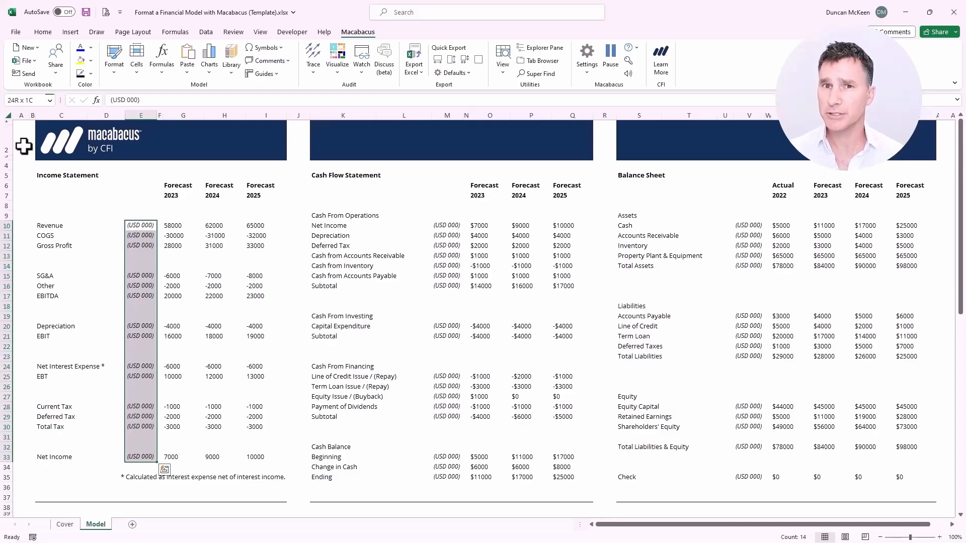
Enter the note "All figures in USD thousands" in C7 under the Income Statement heading
key(Left)
key(Left)
key(Up)
key(Up)
key(Up)
text(Al)
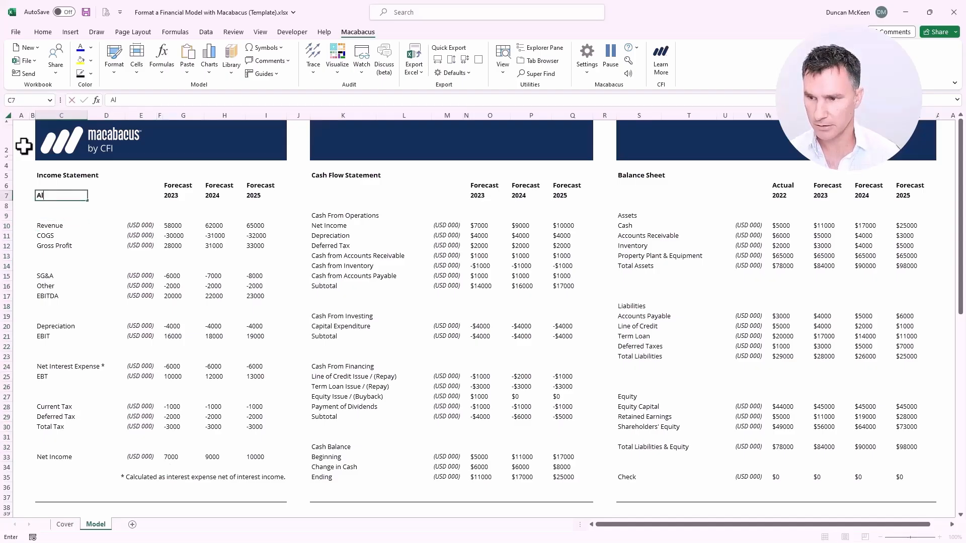
text(l figures in USD thousands)
key(Return)
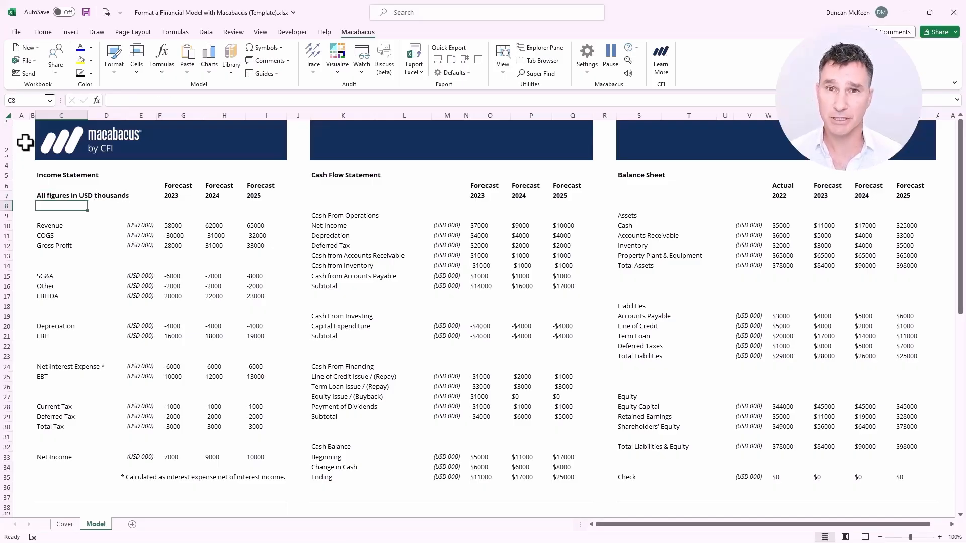
Clear the repeated (USD 000) unit labels from E9:E33 in the income statement
key(Down)
key(Right)
key(Right)
key(shift+Down)
key(shift+Down)
key(shift+Down)
key(shift+Down)
key(shift+Down)
key(shift+Down)
key(shift+Down)
key(shift+Down)
key(shift+Down)
key(shift+Down)
key(shift+Down)
key(shift+Down)
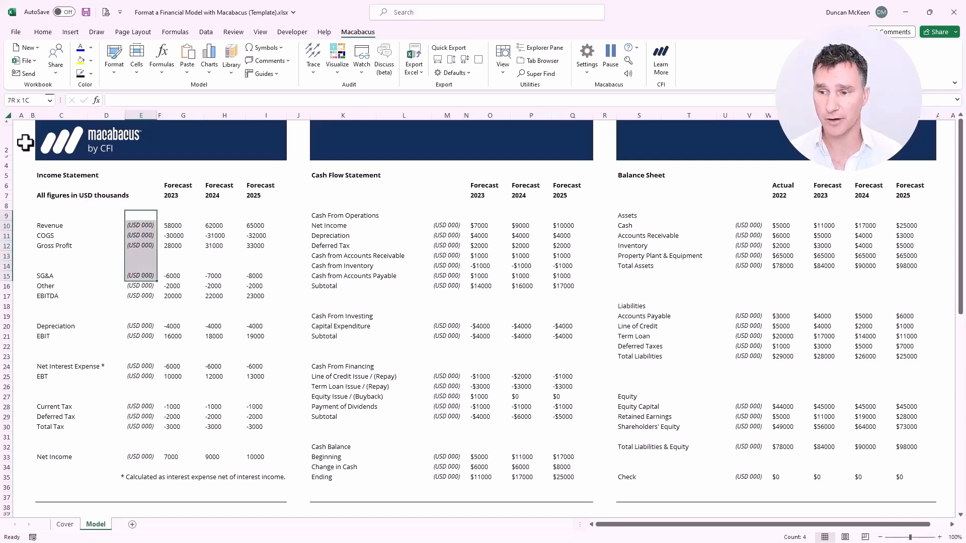
key(shift+Down)
key(shift+Down)
key(shift+Down)
key(shift+Down)
key(shift+Down)
key(shift+Down)
key(shift+Down)
key(shift+Down)
key(shift+Down)
key(shift+Down)
key(shift+Down)
key(shift+Down)
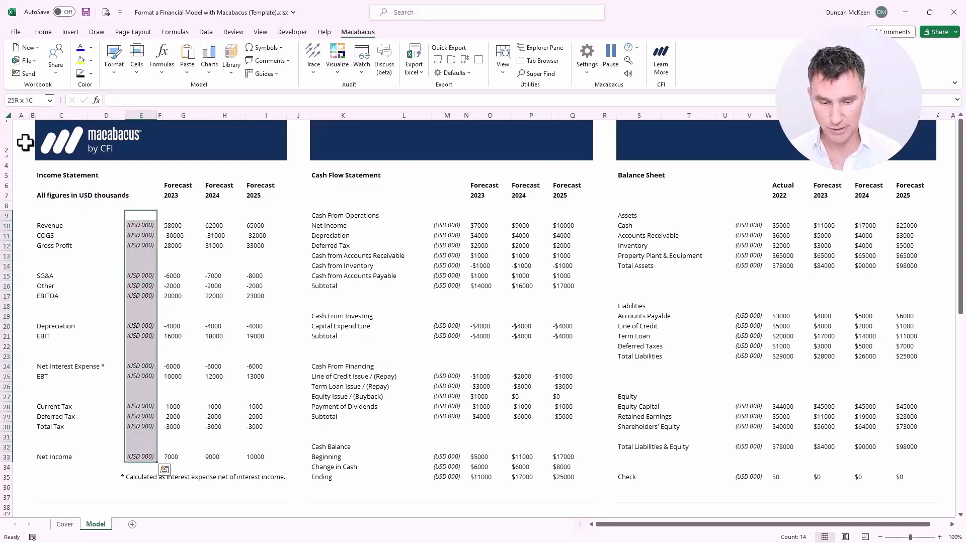
key(Delete)
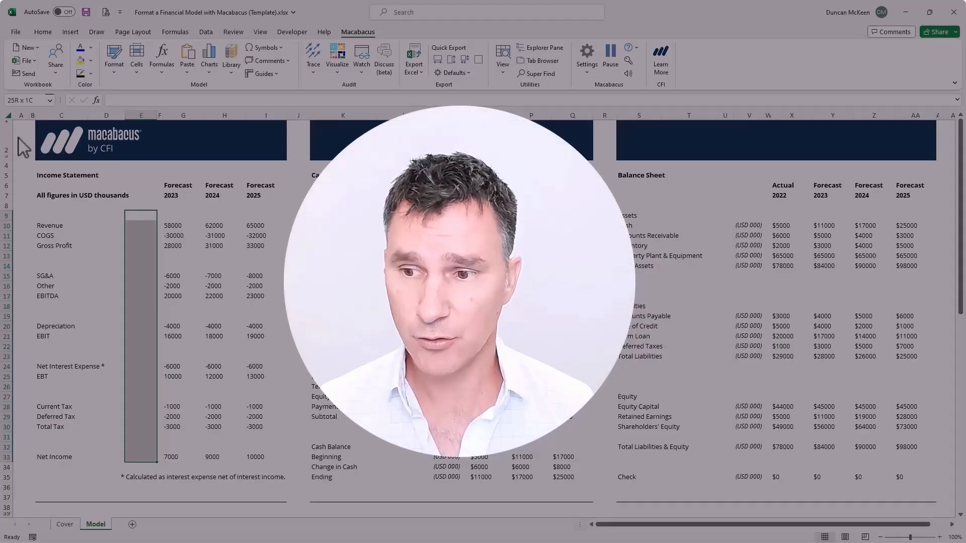
Apply the thousands-separated number format with negatives in parentheses to the income statement figures in G10:I33
key(Down)
key(Right)
key(Right)
key(ctrl+shift+Right)
key(ctrl+shift+Down)
key(shift+Down)
key(shift+Down)
key(shift+Down)
key(shift+Down)
key(shift+Down)
key(shift+Down)
key(shift+Down)
key(shift+Down)
key(shift+Down)
key(shift+Down)
key(shift+Down)
key(shift+Down)
key(shift+Down)
key(shift+Down)
key(shift+Down)
key(shift+Down)
key(shift+Down)
key(shift+Down)
key(shift+Down)
key(shift+Down)
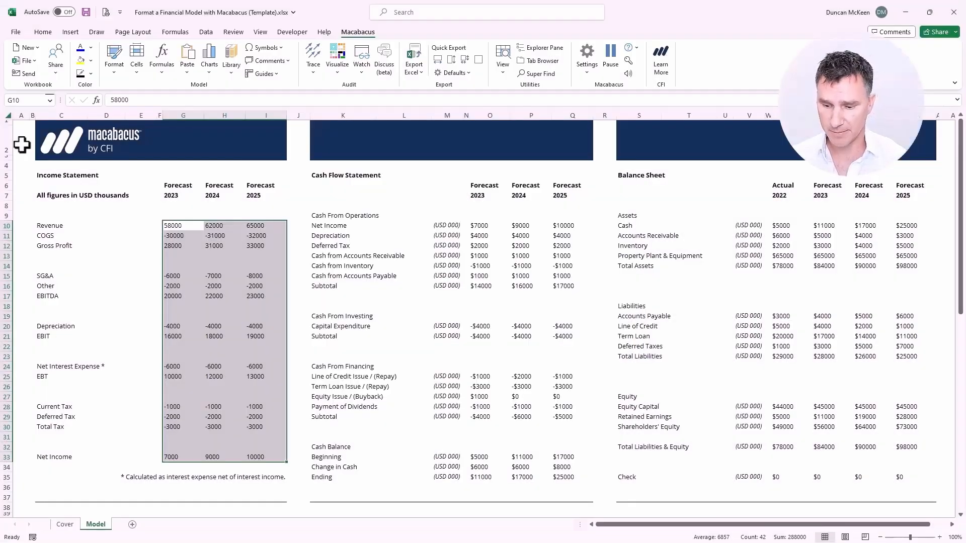
key(ctrl+shift+1)
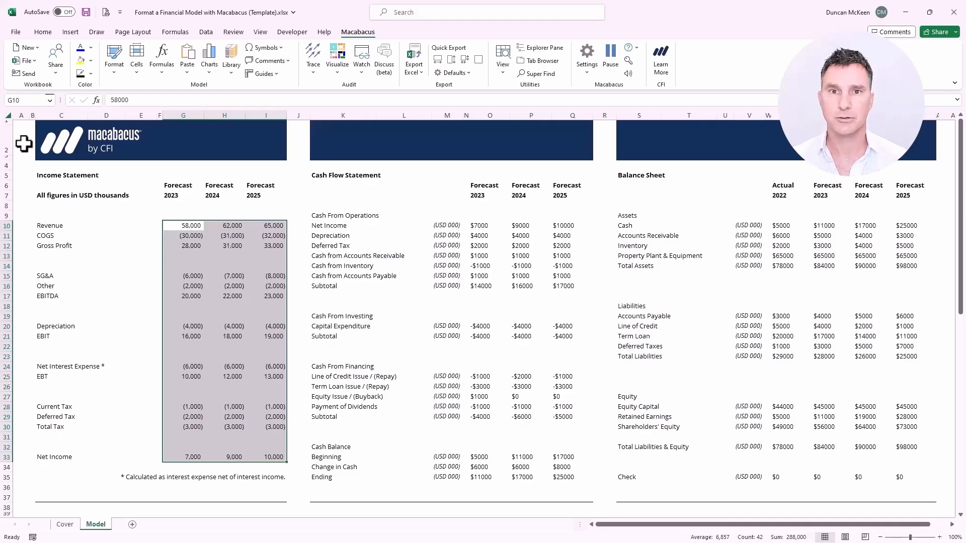
Right-align the forecast year headers in G6:I7 above the income statement figures
key(ctrl+Up)
key(ctrl+Up)
key(ctrl+shift+Right)
key(ctrl+shift+Down)
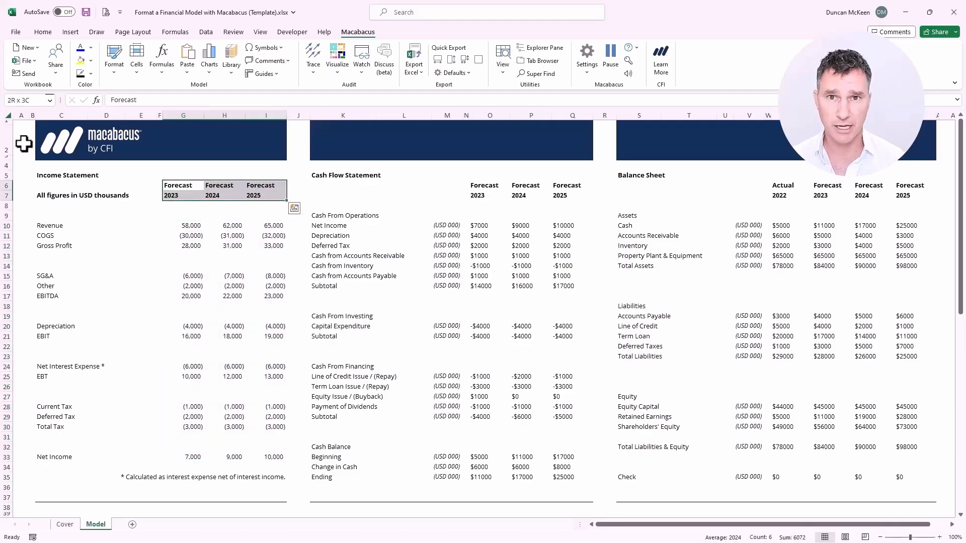
key(ctrl+shift+h)
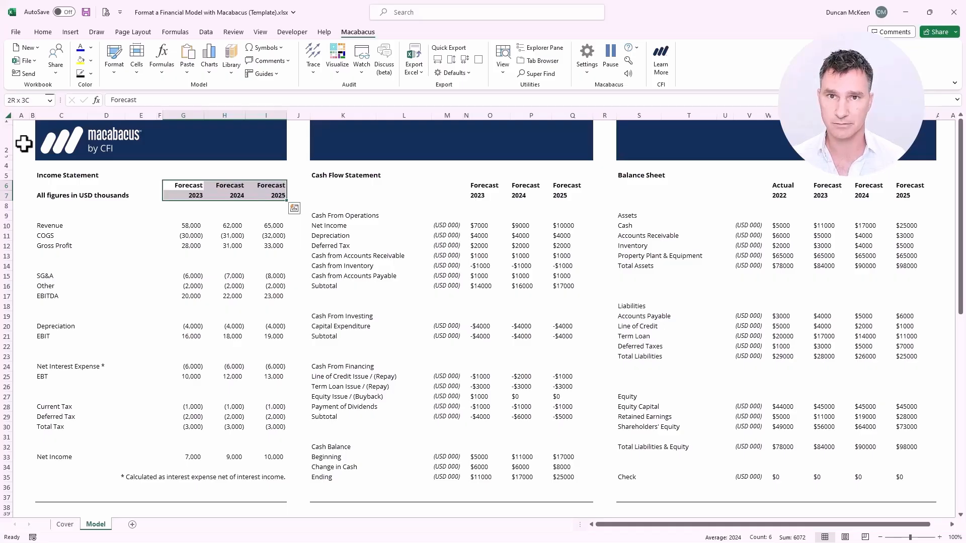
Remove the bold from the "All figures in USD thousands" note in C7
key(Down)
key(ctrl+Left)
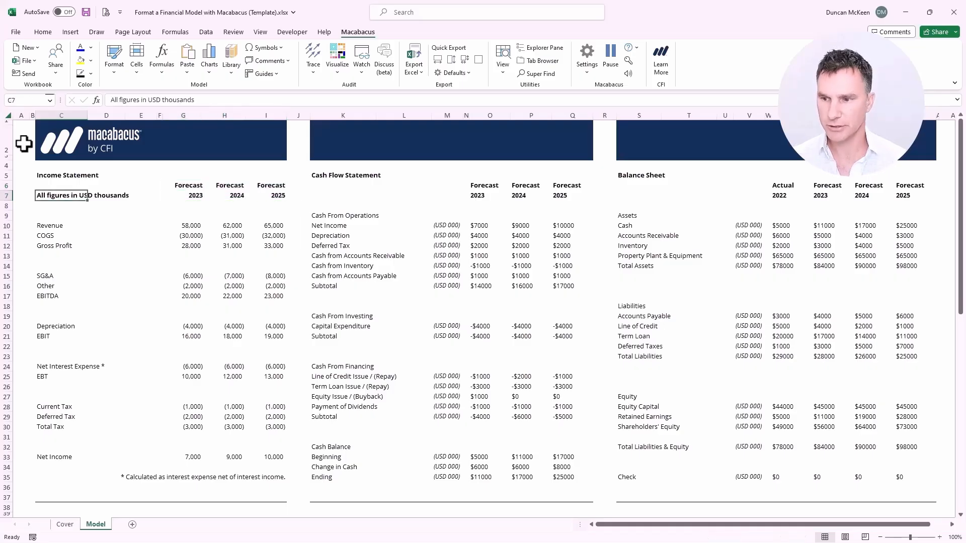
key(ctrl+b)
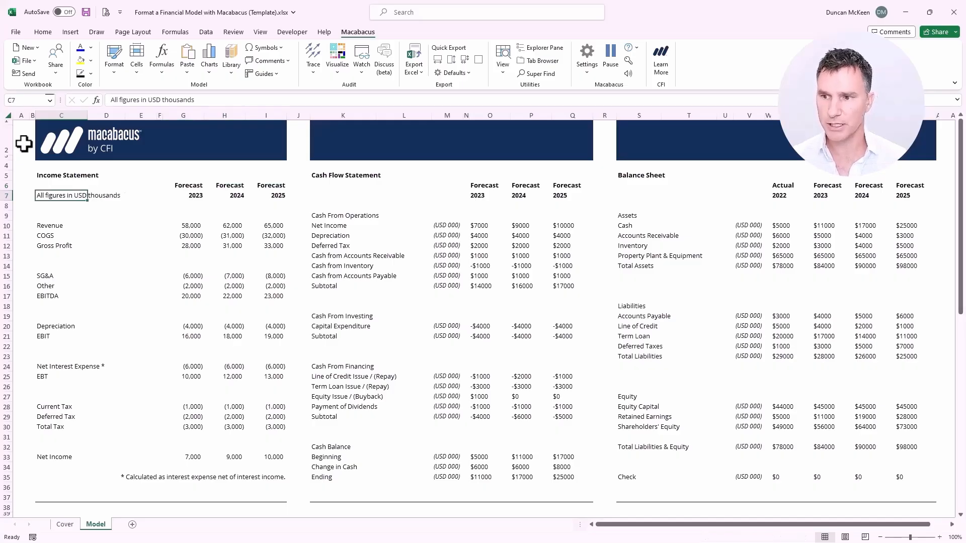
Copy the units note from C7 to K7 under Cash Flow Statement and S7 under Balance Sheet
key(ctrl+c)
key(Right)
key(Right)
key(Right)
key(Right)
key(Right)
key(Right)
key(Right)
key(Right)
key(ctrl+v)
key(Right)
key(Right)
key(Right)
key(Right)
key(Right)
key(Right)
key(Right)
key(Right)
key(ctrl+v)
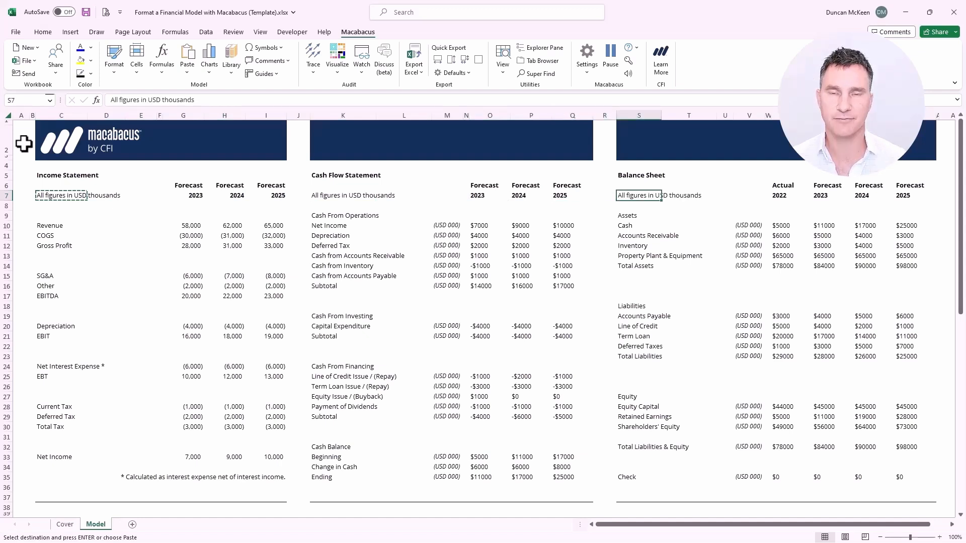
key(Escape)
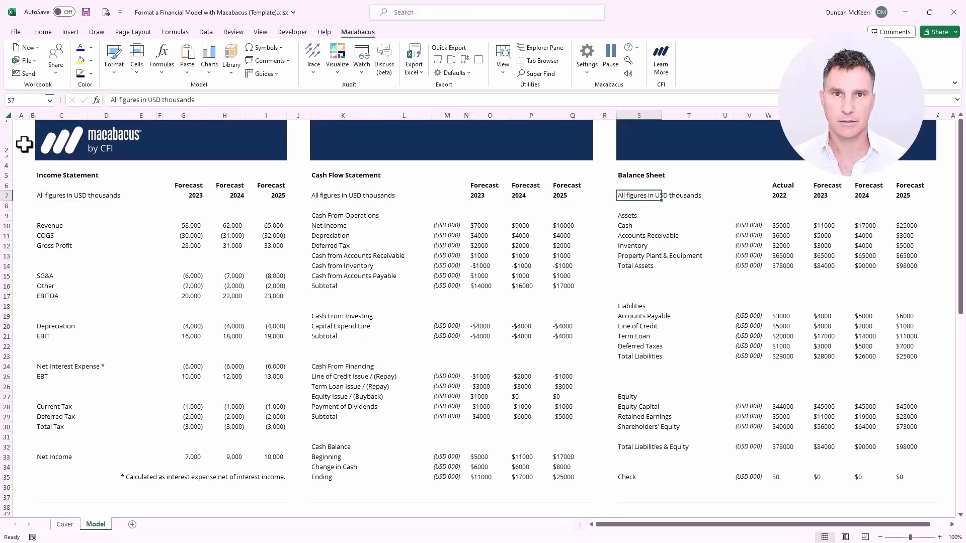
Clear the repeated (USD 000) unit labels from V10:V35 in the balance sheet
key(Down)
key(Down)
key(Right)
key(Right)
key(Right)
key(Down)
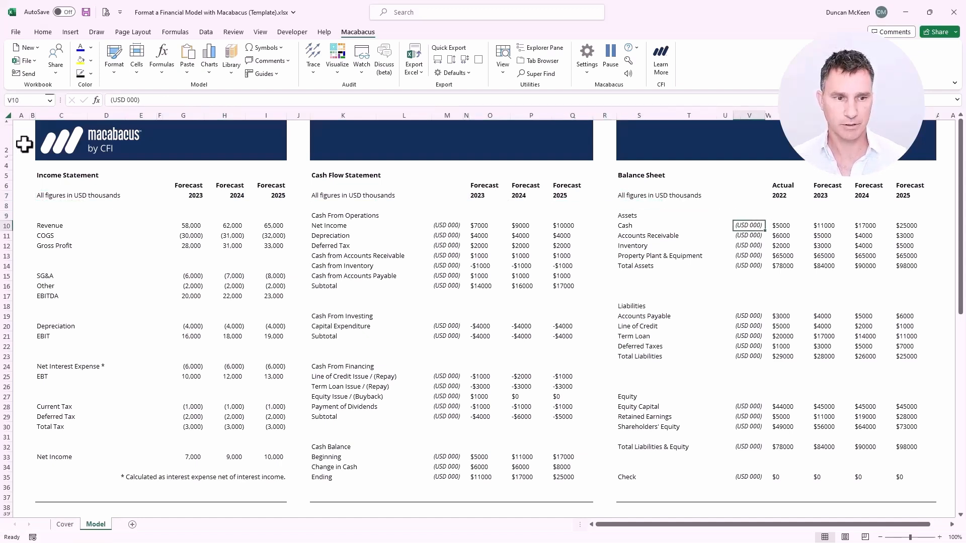
key(ctrl+shift+Down)
key(ctrl+shift+Down)
key(ctrl+shift+Down)
key(ctrl+shift+Down)
key(ctrl+shift+Down)
key(ctrl+shift+Down)
key(ctrl+shift+Down)
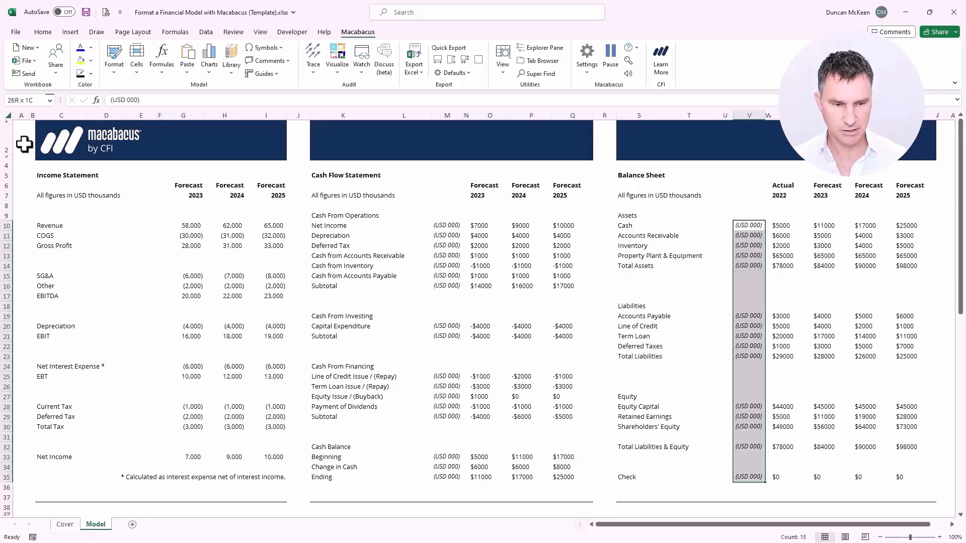
key(Delete)
Apply the thousands-separated number format with zeros as dashes to the balance sheet figures in X10:AA35
key(Right)
key(ctrl+shift+Right)
key(ctrl+shift+Down)
key(ctrl+shift+Down)
key(ctrl+shift+Down)
key(ctrl+shift+Down)
key(ctrl+shift+Down)
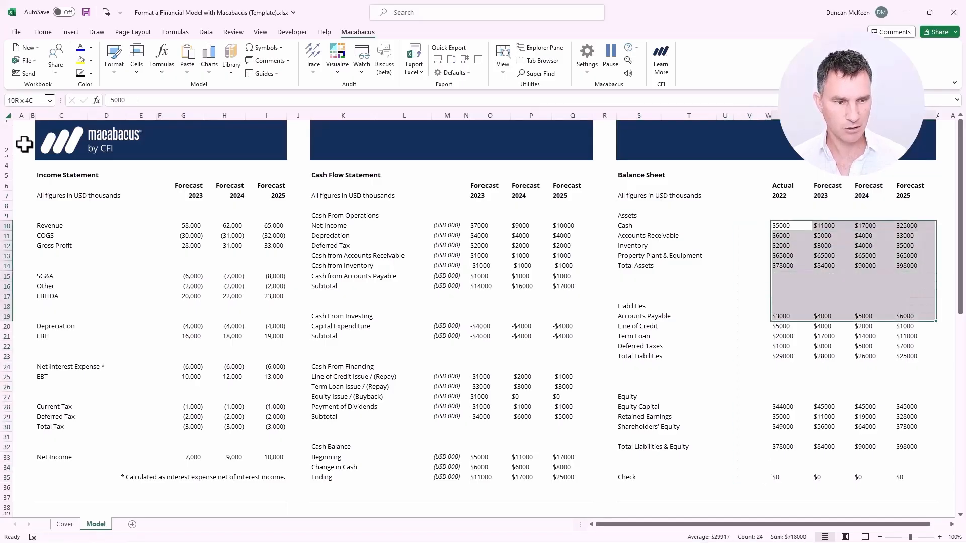
key(ctrl+shift+Down)
key(ctrl+shift+Down)
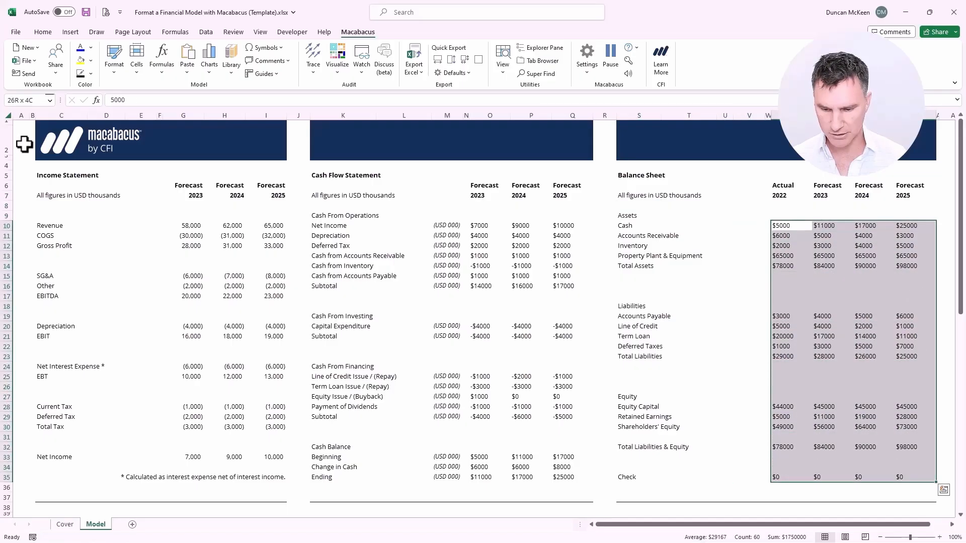
key(ctrl+shift+1)
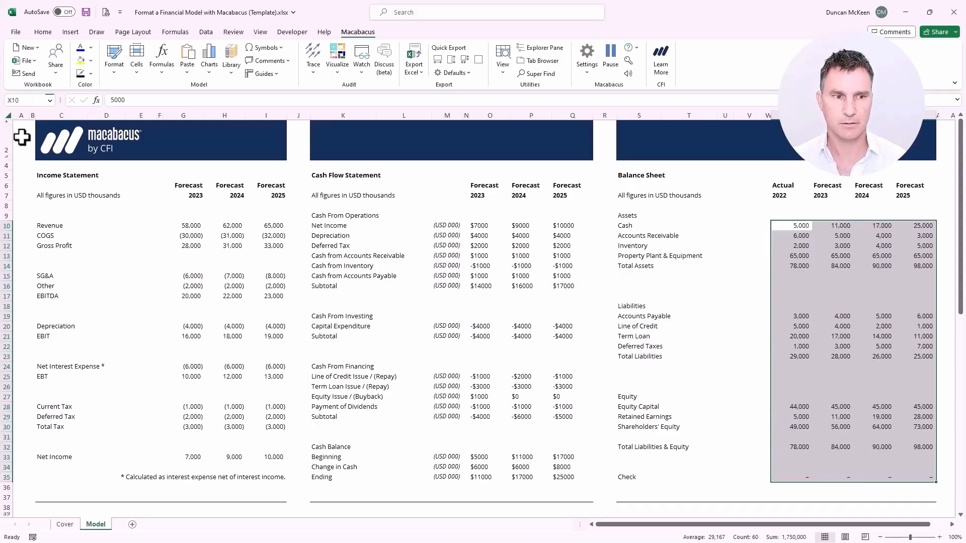
Right-align the Actual and Forecast year headers in X6:AA7 above the balance sheet figures
key(Up)
key(Up)
key(Up)
key(Up)
key(shift+Down)
key(ctrl+shift+Right)
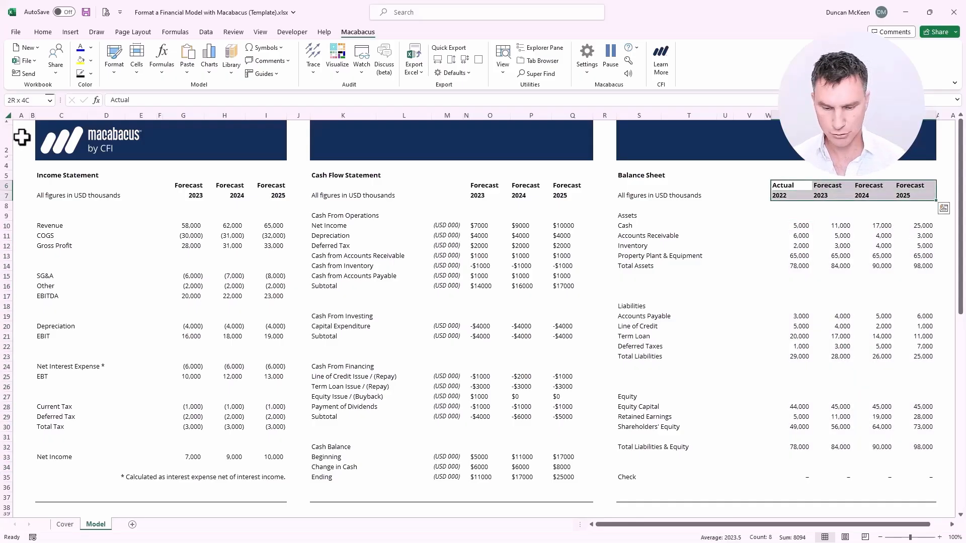
key(ctrl+shift+h)
Clear the repeated (USD 000) unit labels from M10:M35 in the cash flow statement
key(Left)
key(ctrl+Left)
key(ctrl+Left)
key(Left)
key(Down)
key(Down)
key(Left)
key(Down)
key(Down)
key(shift+Down)
key(shift+Down)
key(shift+Down)
key(shift+Down)
key(shift+Down)
key(shift+Down)
key(shift+Down)
key(shift+Down)
key(shift+Down)
key(shift+Down)
key(shift+Down)
key(shift+Down)
key(shift+Down)
key(shift+Down)
key(shift+Down)
key(shift+Down)
key(shift+Down)
key(shift+Down)
key(shift+Down)
key(shift+Down)
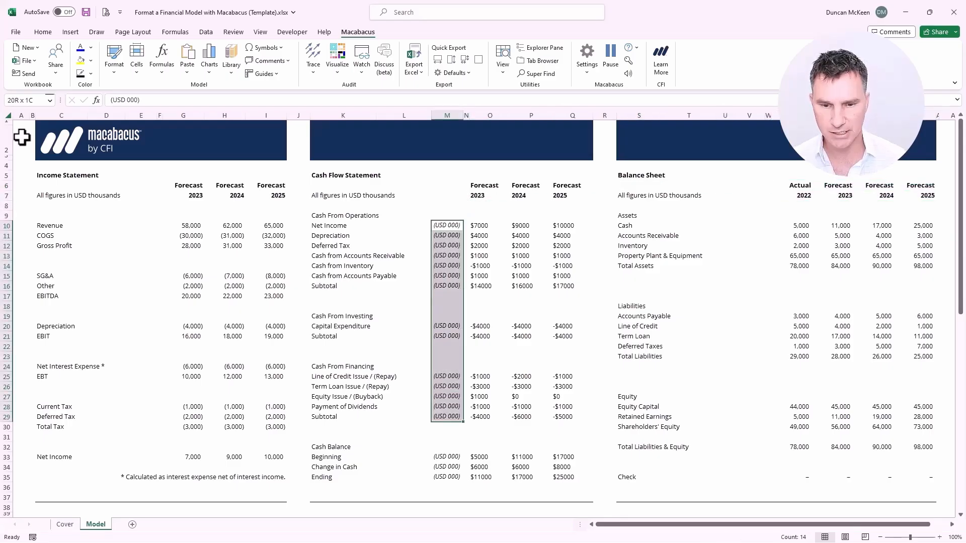
key(shift+Down)
key(shift+Down)
key(Delete)
Apply the thousands-separated number format with negatives in parentheses to the cash flow figures in O10:Q35
key(Right)
key(Right)
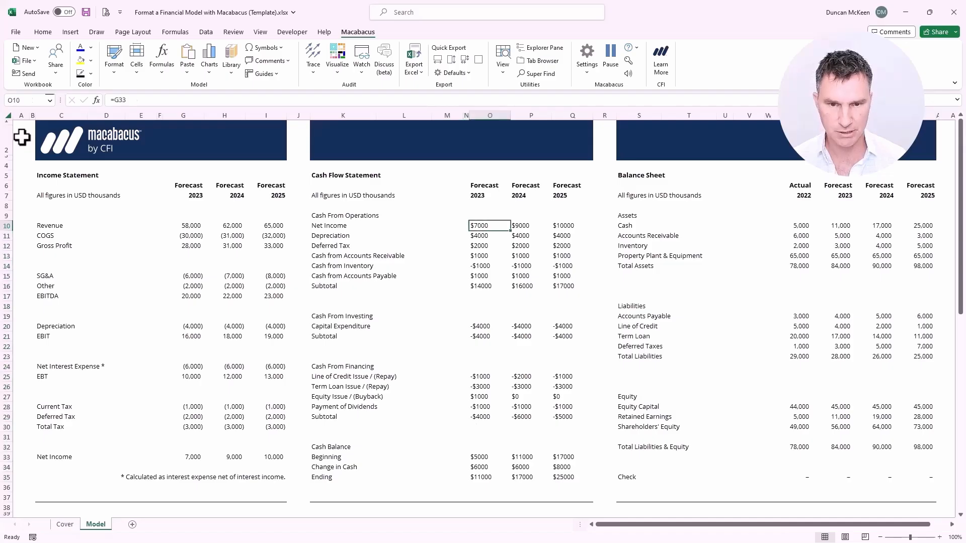
key(ctrl+shift+Right)
key(ctrl+shift+Down)
key(ctrl+shift+Down)
key(ctrl+shift+Down)
key(ctrl+shift+Down)
key(ctrl+shift+Down)
key(ctrl+shift+Down)
key(ctrl+shift+Down)
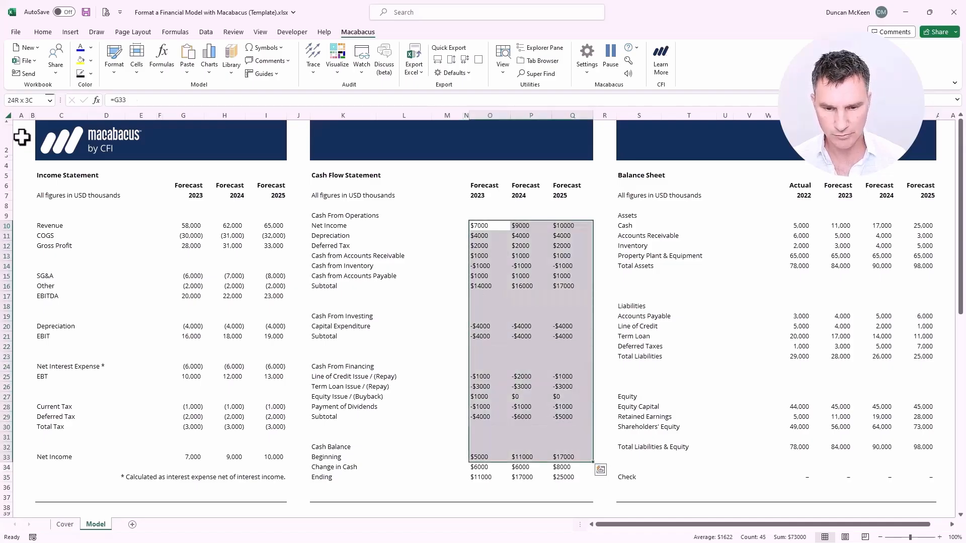
key(ctrl+shift+1)
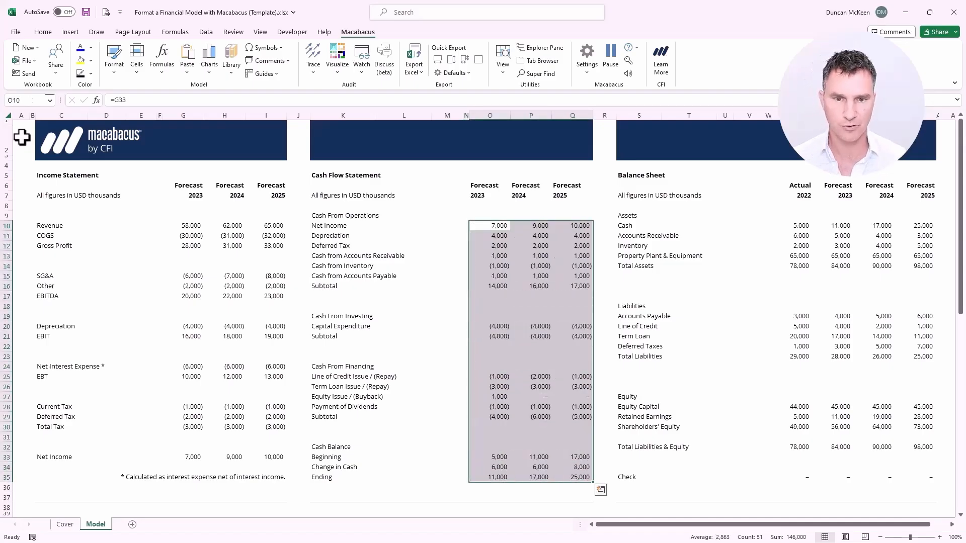
Right-align the forecast year headers in O6:Q7 above the cash flow figures
key(ctrl+Up)
key(ctrl+Up)
key(shift+Down)
key(shift+Right)
key(shift+Right)
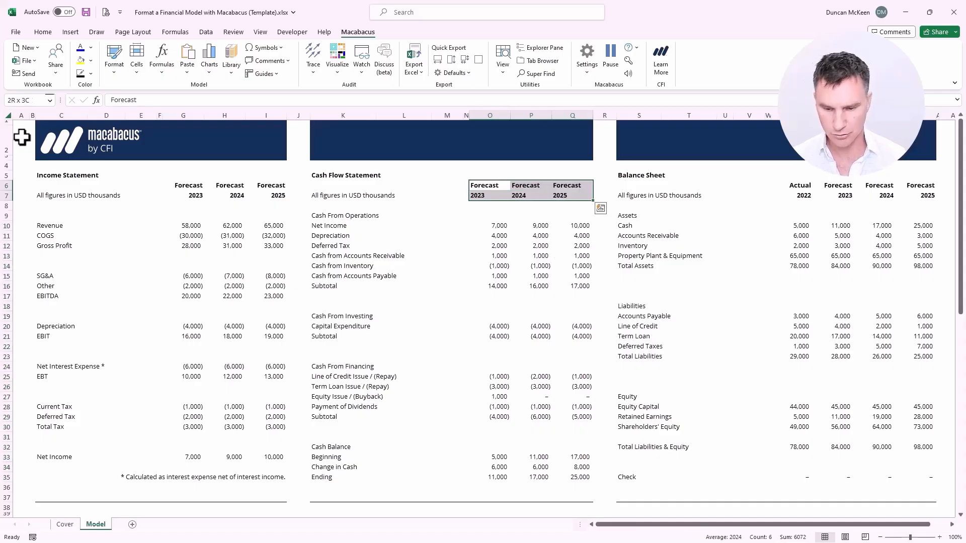
key(ctrl+shift+h)
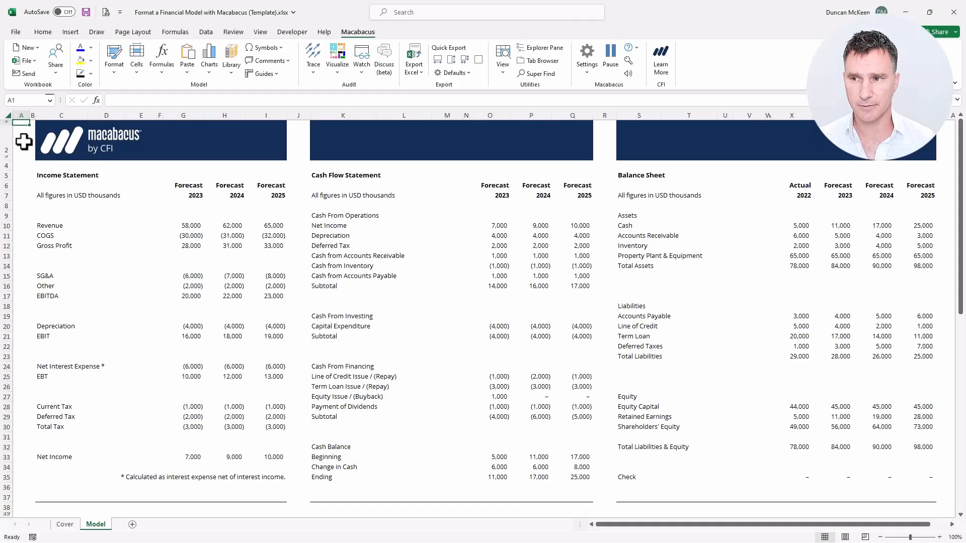
Examine each statement's bottom-line row: Net Income, Ending cash balance, and Total Liabilities & Equity
key(ctrl+Down)
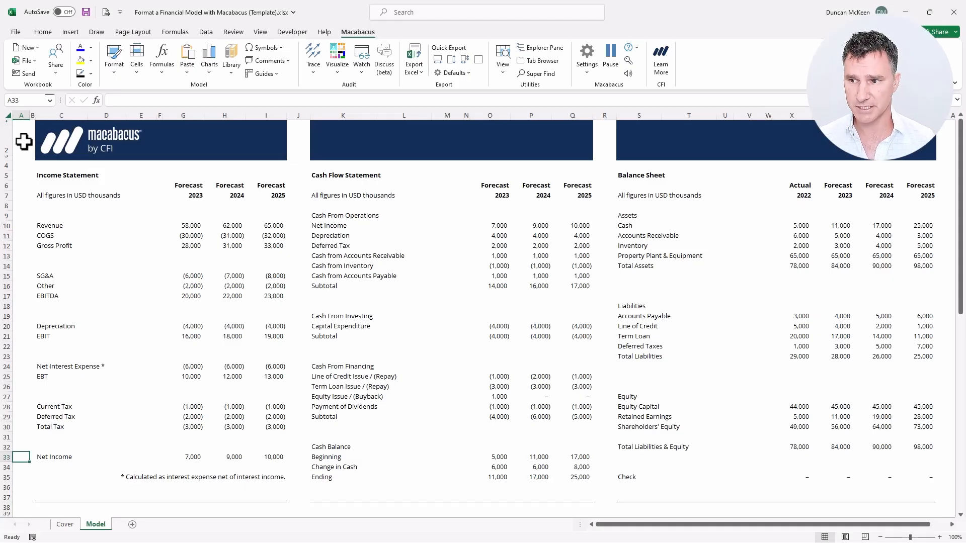
key(Right)
key(Right)
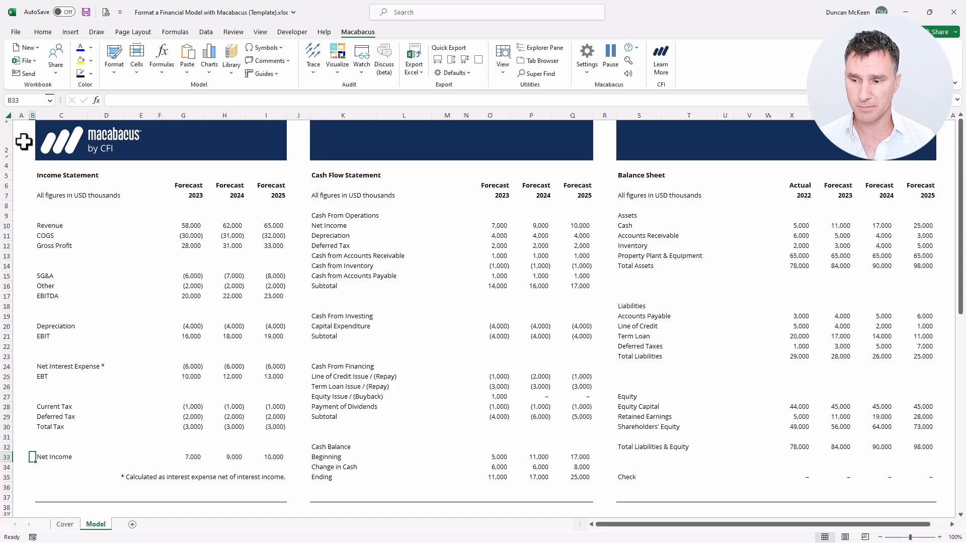
key(ctrl+shift+Right)
key(ctrl+shift+Right)
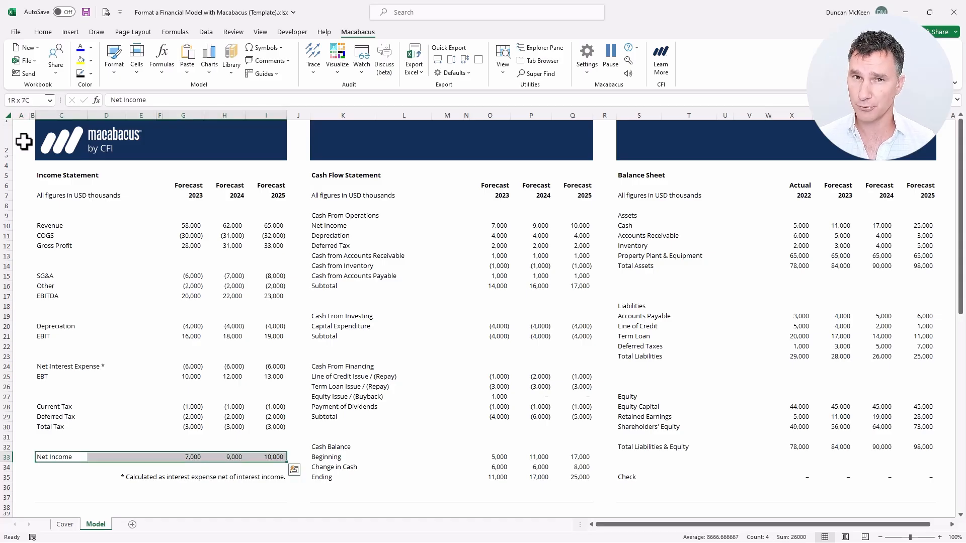
key(Right)
key(ctrl+Right)
key(ctrl+Right)
key(ctrl+Right)
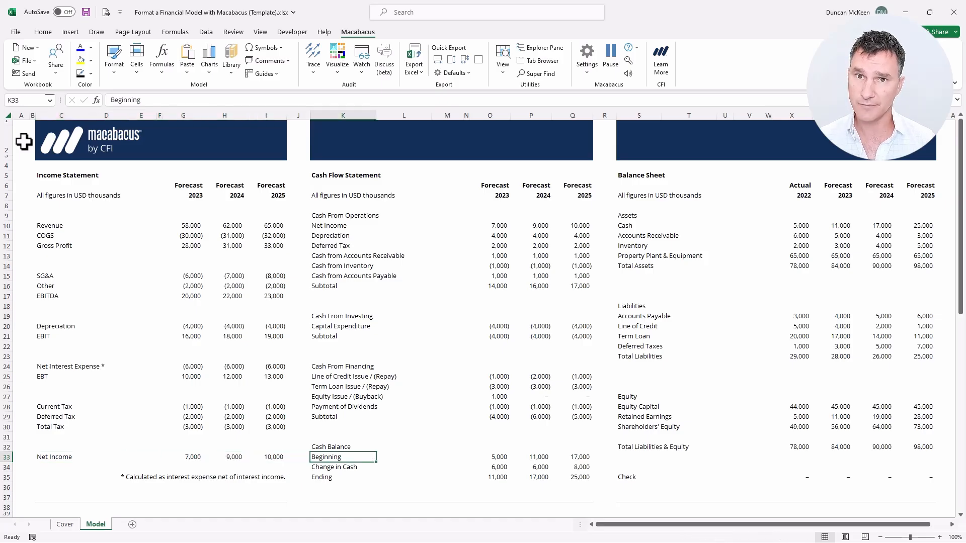
key(Down)
key(Down)
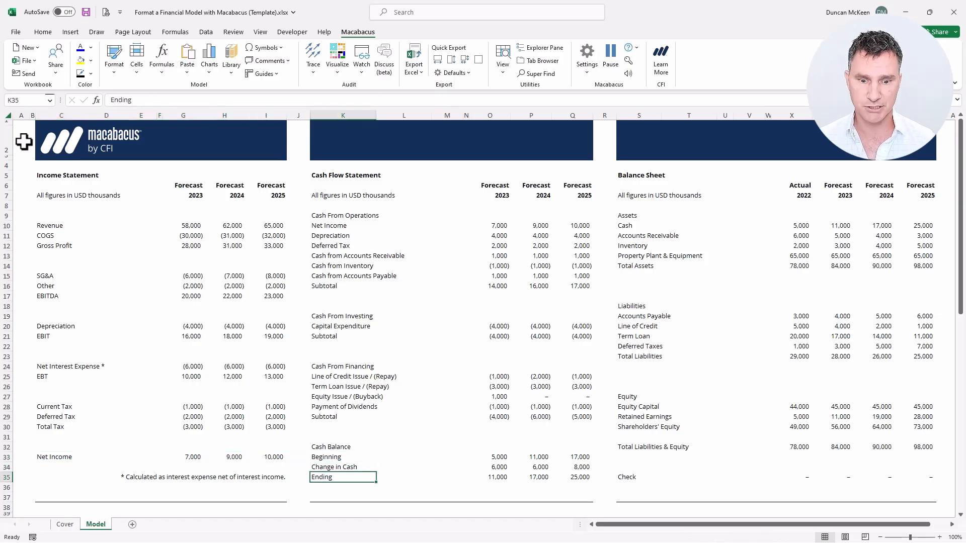
key(ctrl+shift+Right)
key(ctrl+shift+Right)
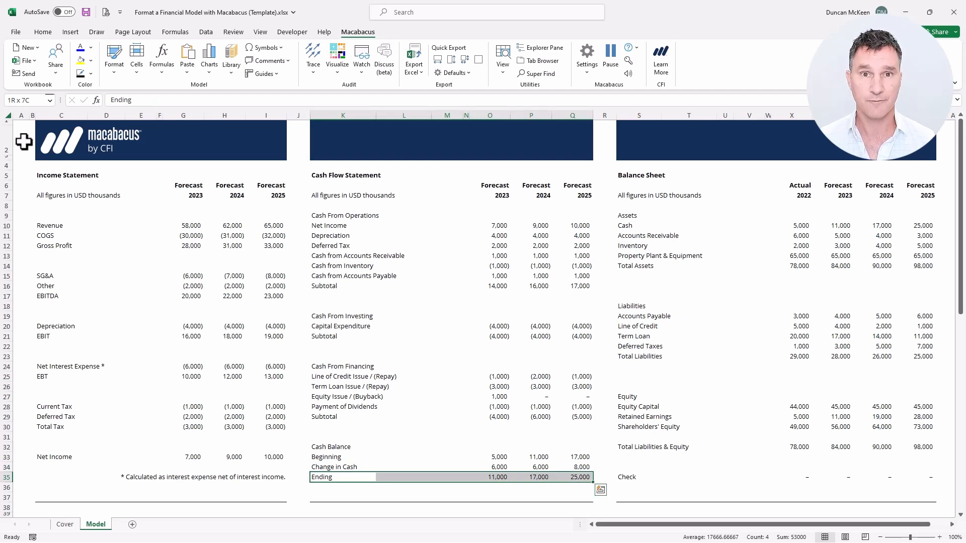
key(Right)
key(Right)
key(Right)
key(Right)
key(Right)
key(Right)
key(Right)
key(Right)
key(Up)
key(Up)
key(Up)
key(ctrl+shift+Right)
key(ctrl+shift+Right)
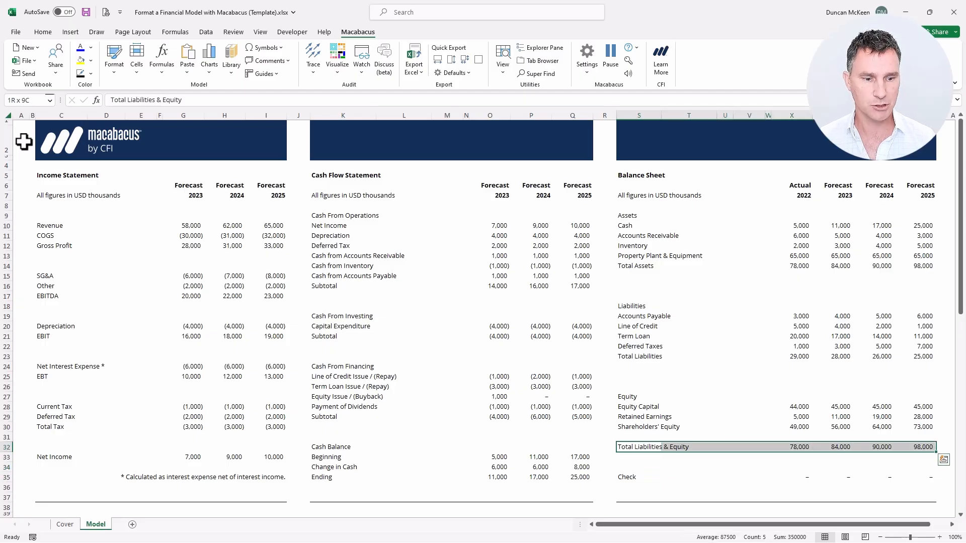
Examine the Total Assets row on the balance sheet across all four years
key(ctrl+Up)
key(ctrl+Up)
key(ctrl+Up)
key(ctrl+Up)
key(ctrl+Up)
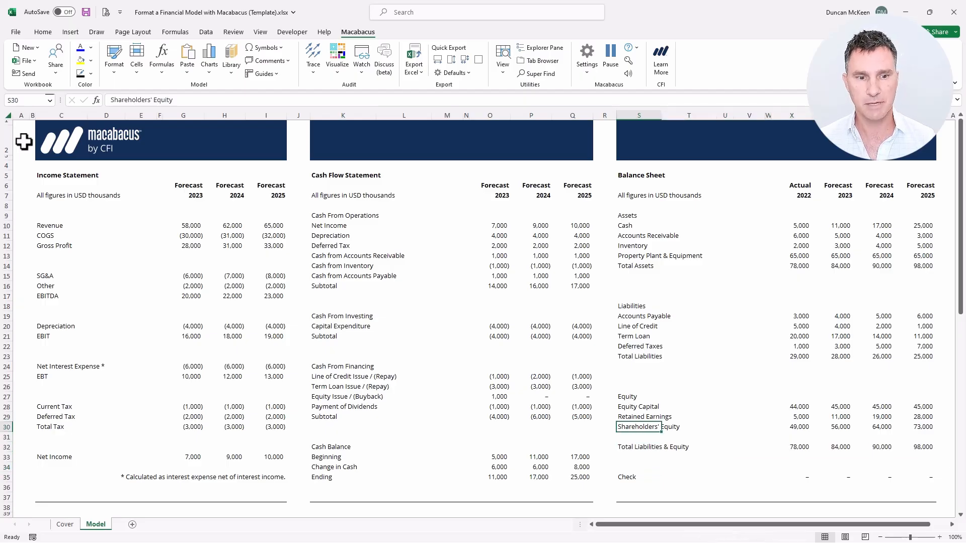
key(ctrl+shift+Right)
key(ctrl+shift+Right)
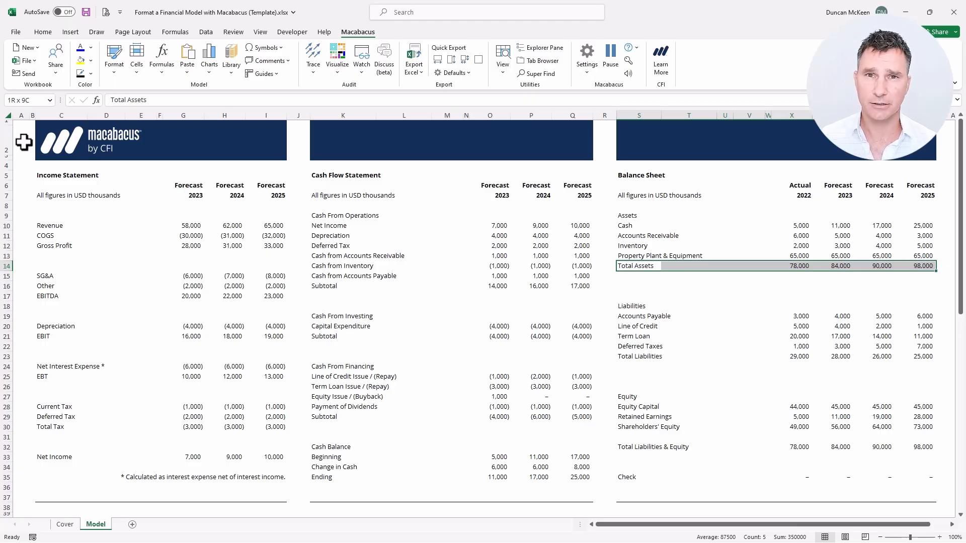
Try outside borders of increasing weight on the blank cells E10, E12 and E14 beside the income statement labels
key(Left)
key(Left)
key(Left)
key(Left)
key(Left)
key(Left)
key(Left)
key(Left)
key(Left)
key(Left)
key(Left)
key(Left)
key(Left)
key(Left)
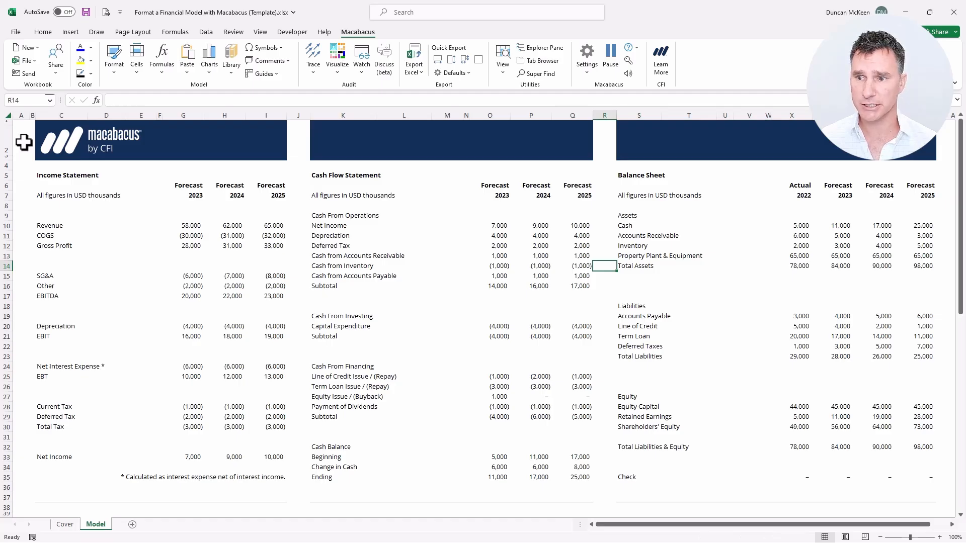
key(Up)
key(Up)
key(Up)
key(Up)
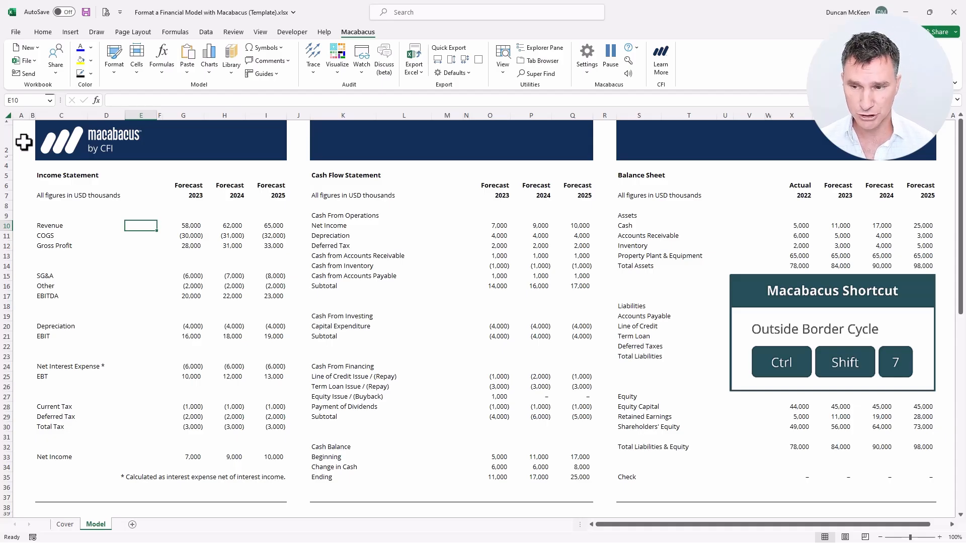
key(Down)
key(Down)
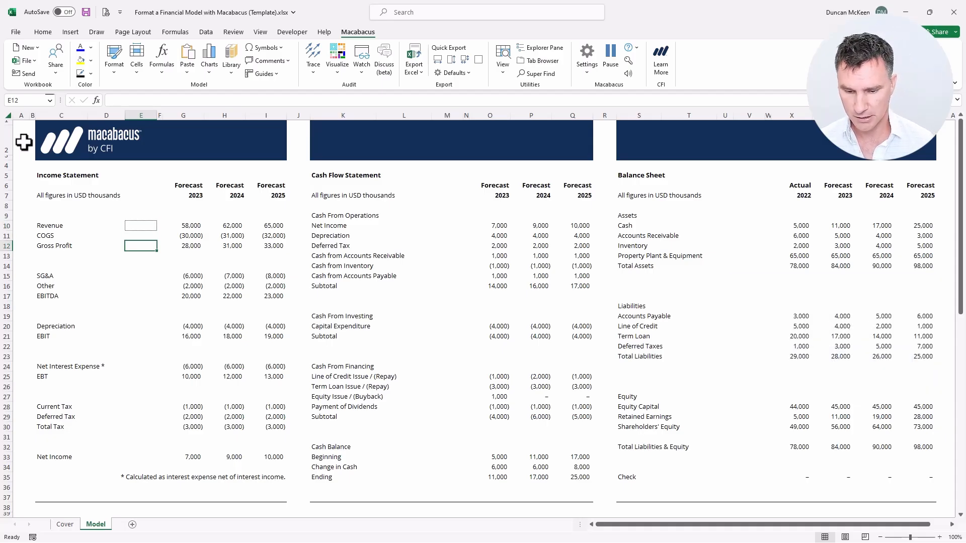
key(Down)
key(Down)
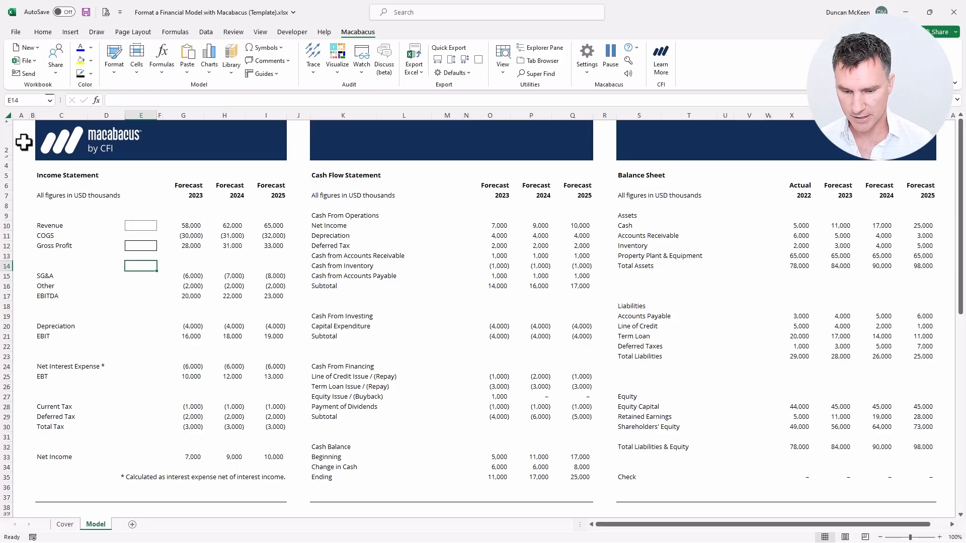
key(Down)
key(Down)
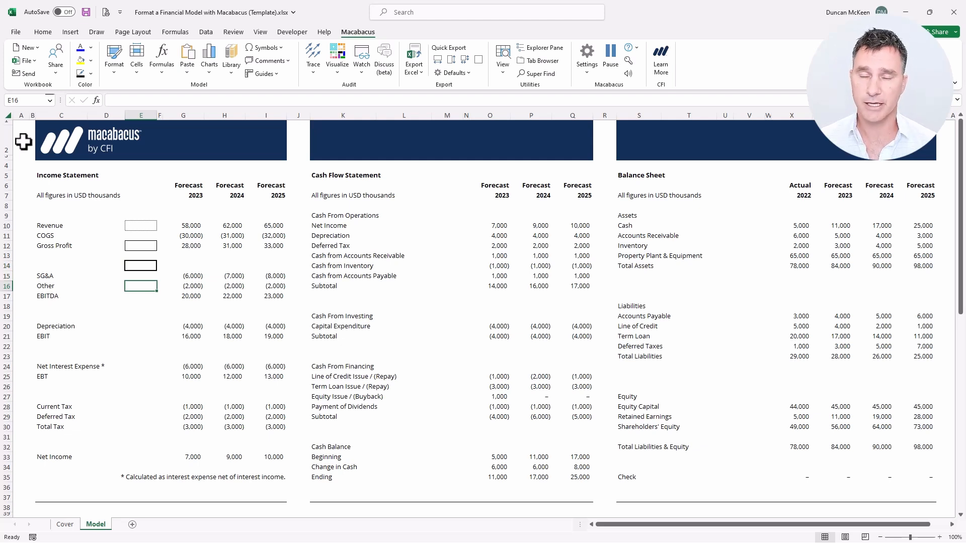
Clear the trial outside borders from E9:E16
key(shift+Up)
key(shift+Up)
key(shift+Up)
key(shift+Up)
key(shift+Up)
key(shift+Up)
key(shift+Up)
key(ctrl+shift+minus)
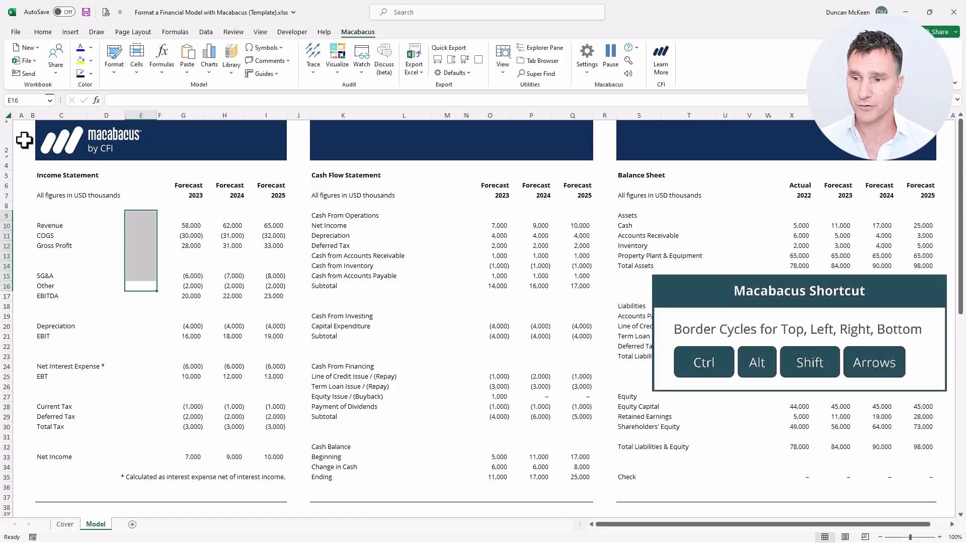
Try top borders of increasing weight on the blank cells E10, E11 and E12
key(shift+BackSpace)
key(Up)
key(Up)
key(Up)
key(Up)
key(Up)
key(Up)
key(Up)
key(Down)
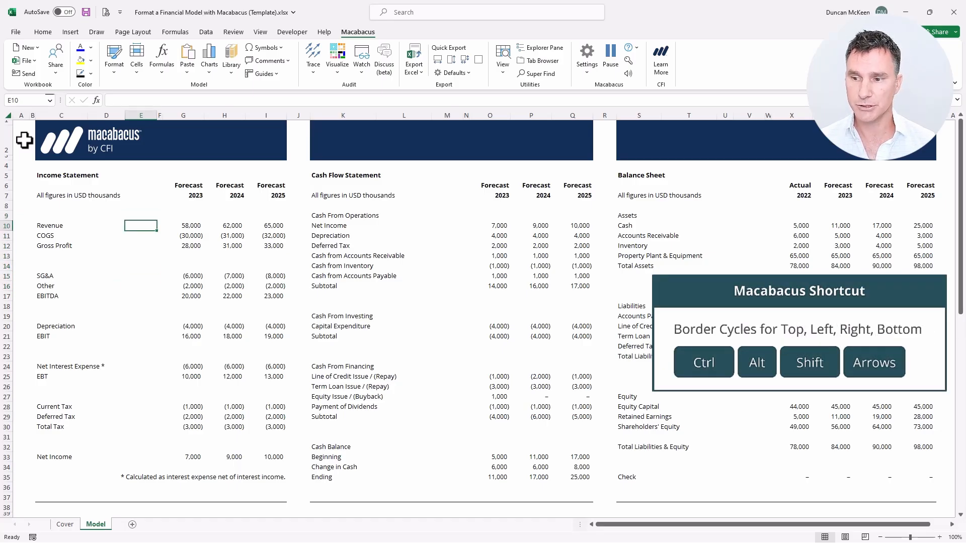
key(Down)
key(Down)
key(Down)
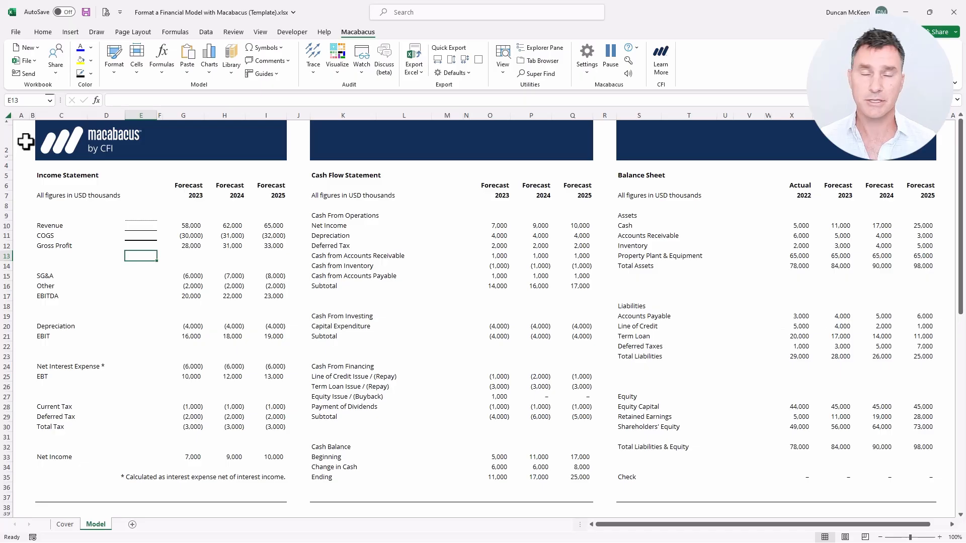
Clear the trial top borders from E9:E13
key(shift+Up)
key(shift+Up)
key(shift+Up)
key(shift+Up)
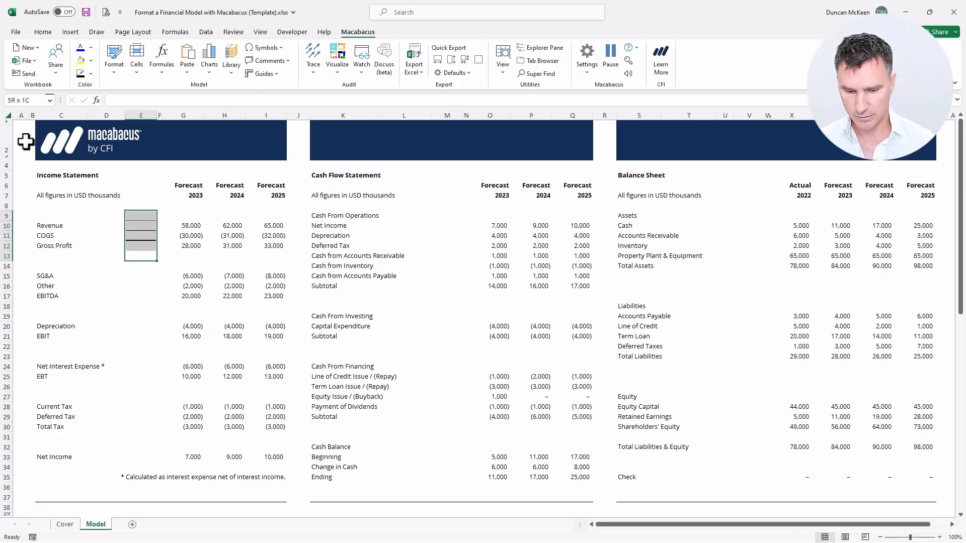
key(ctrl+shift+minus)
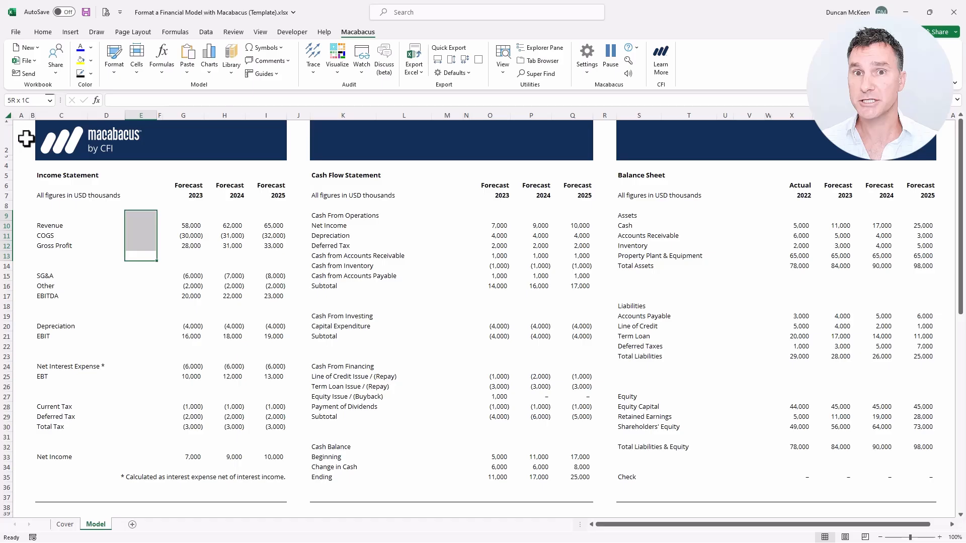
Give the Net Income row C33:I33 a thin top border and a thicker bottom border
key(Down)
key(Down)
key(Down)
key(Down)
key(Down)
key(Down)
key(Down)
key(Down)
key(Down)
key(Down)
key(Down)
key(Down)
key(Down)
key(Down)
key(Down)
key(Down)
key(Down)
key(Down)
key(Left)
key(Down)
key(Down)
key(Left)
key(shift+Right)
key(shift+Right)
key(shift+Right)
key(shift+Right)
key(shift+Right)
key(shift+Right)
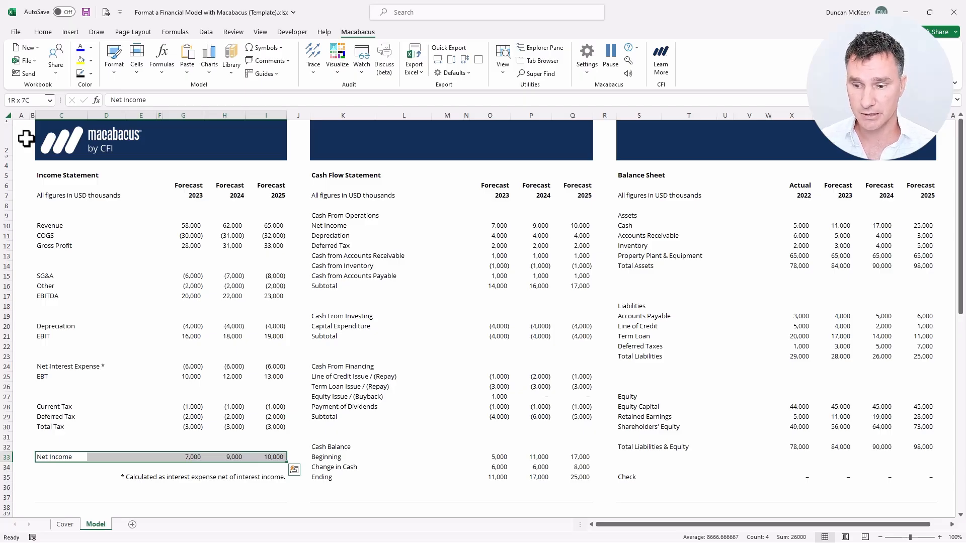
Add a dotted top border to the Total Tax row C30:I30
key(Up)
key(Up)
key(Up)
key(shift+Right)
key(shift+Right)
key(shift+Right)
key(shift+Right)
key(shift+Right)
key(shift+Right)
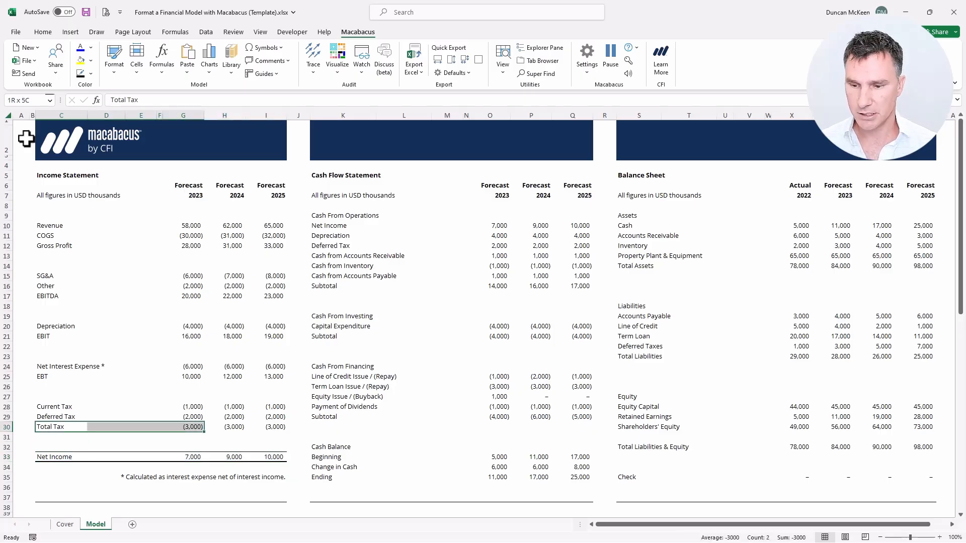
Add a dotted top border to the EBT row C25:I25
key(Up)
key(Up)
key(Up)
key(Up)
key(Up)
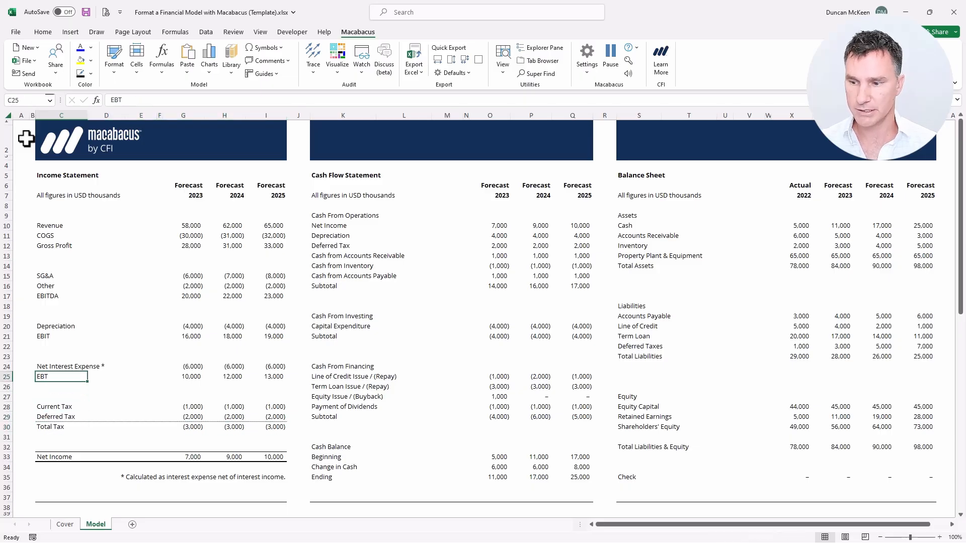
key(shift+Right)
key(shift+Right)
key(shift+Right)
key(shift+Right)
key(shift+Right)
key(shift+Right)
Add a dotted top border to the EBIT row C21:I21
key(Up)
key(Up)
key(Up)
key(Up)
key(shift+Right)
key(shift+Right)
key(shift+Right)
key(shift+Right)
key(shift+Right)
key(shift+Right)
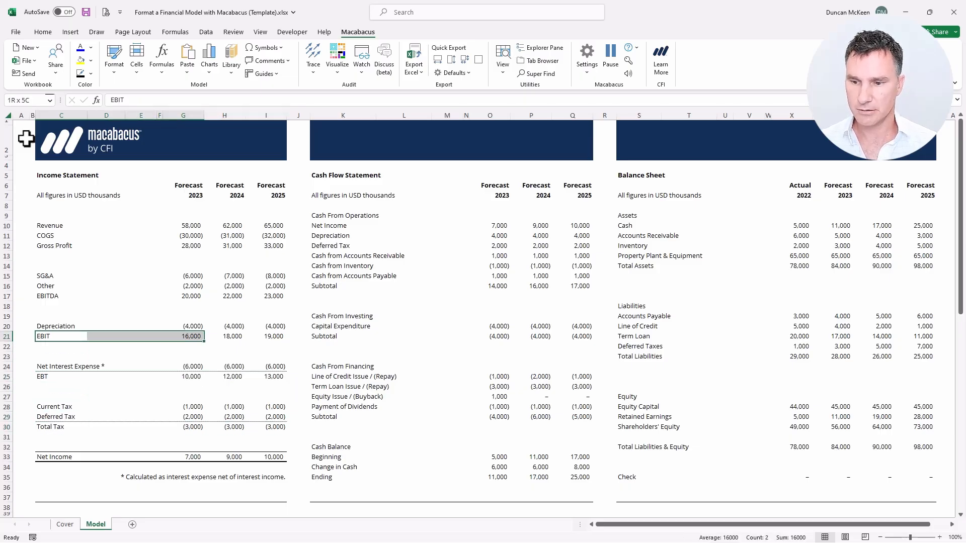
key(ctrl+alt+shift+Up)
Add a dotted top border to the EBITDA row C17:I17
key(Up)
key(Up)
key(Up)
key(Up)
key(shift+Right)
key(shift+Right)
key(shift+Right)
key(shift+Right)
key(shift+Right)
key(shift+Right)
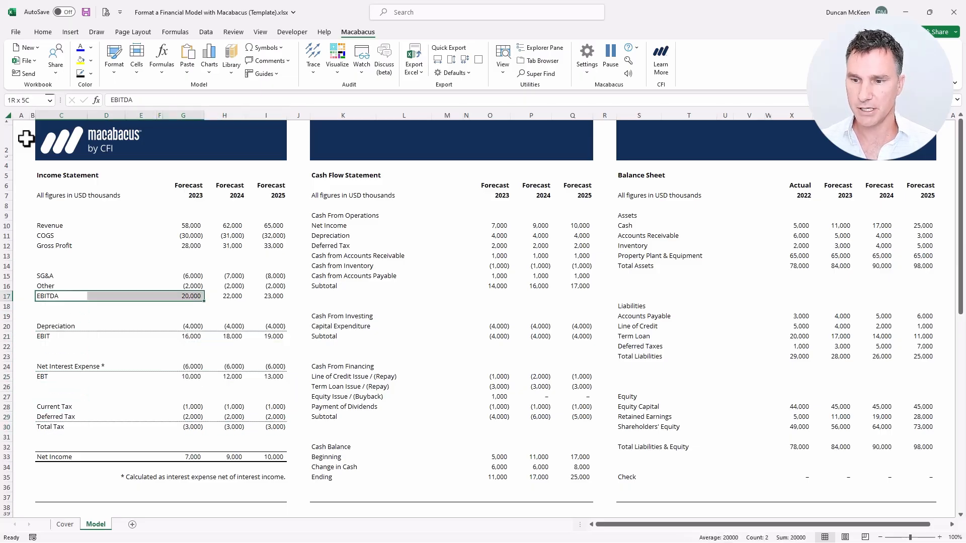
key(ctrl+alt+shift+Up)
Add a dotted top border to the Gross Profit row C12:I12
key(Up)
key(Up)
key(Up)
key(Up)
key(Up)
key(shift+Right)
key(shift+Right)
key(shift+Right)
key(shift+Right)
key(shift+Right)
key(shift+Right)
key(ctrl+alt+shift+Up)
key(Up)
key(Up)
key(Up)
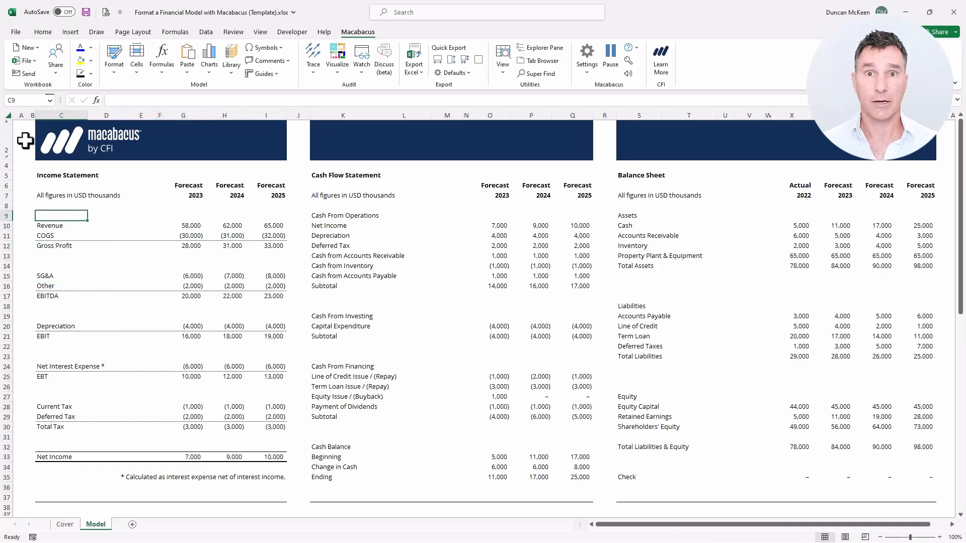
Examine the border line running beneath the full COGS row C11:I11
key(Down)
key(Down)
key(ctrl+Right)
key(ctrl+Right)
key(ctrl+shift+Left)
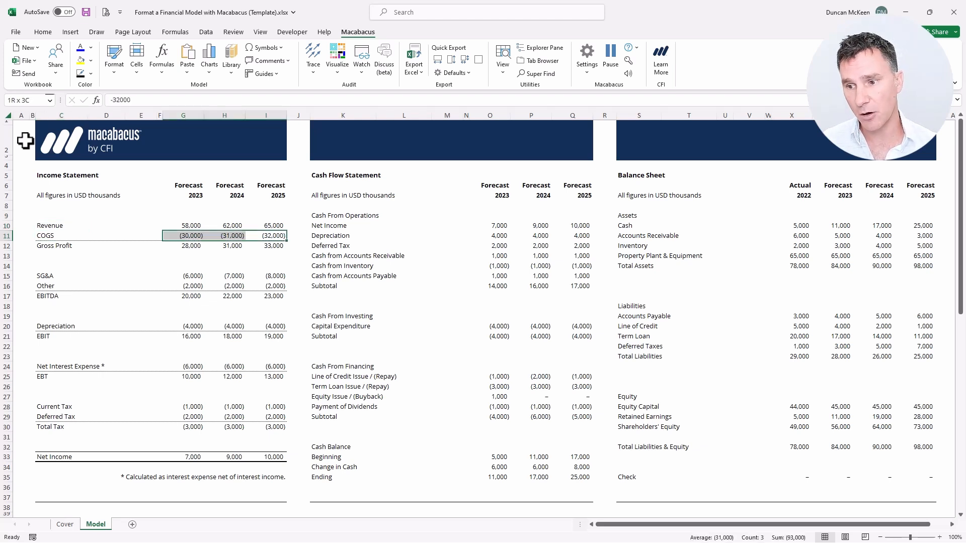
key(ctrl+shift+Left)
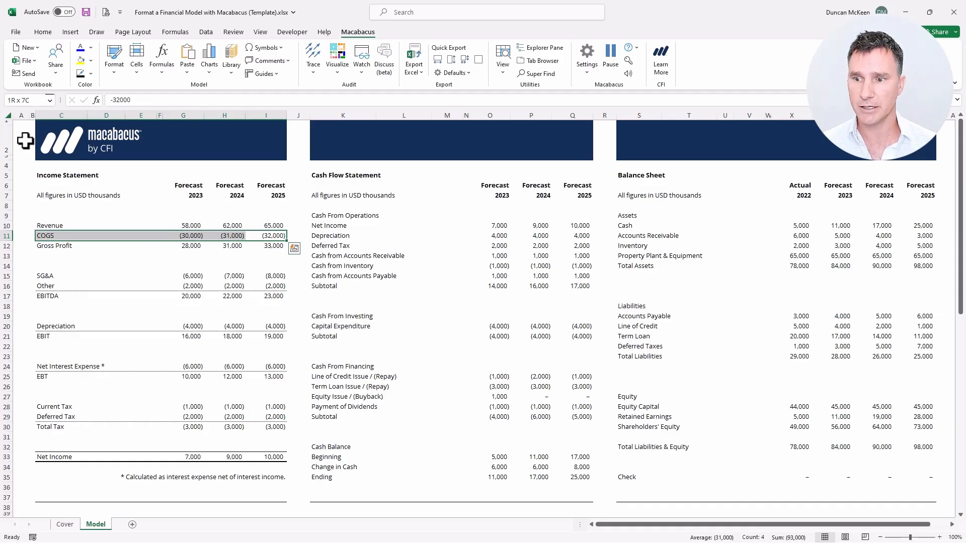
Examine the Revenue to Gross Profit figures in G10:I12 and the blank cells E10:E12 beside them
key(Right)
key(Left)
key(Left)
key(Left)
key(Up)
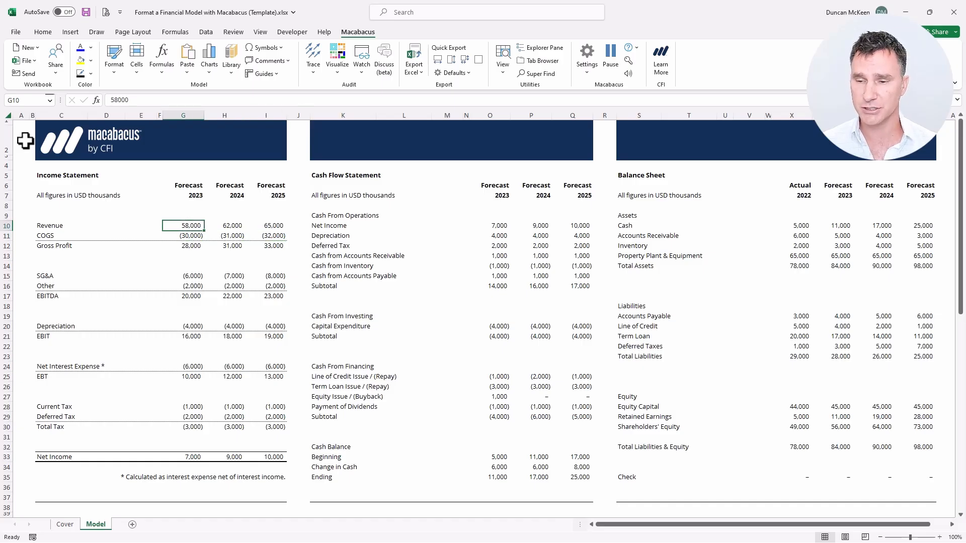
key(shift+Right)
key(shift+Down)
key(shift+Right)
key(shift+Down)
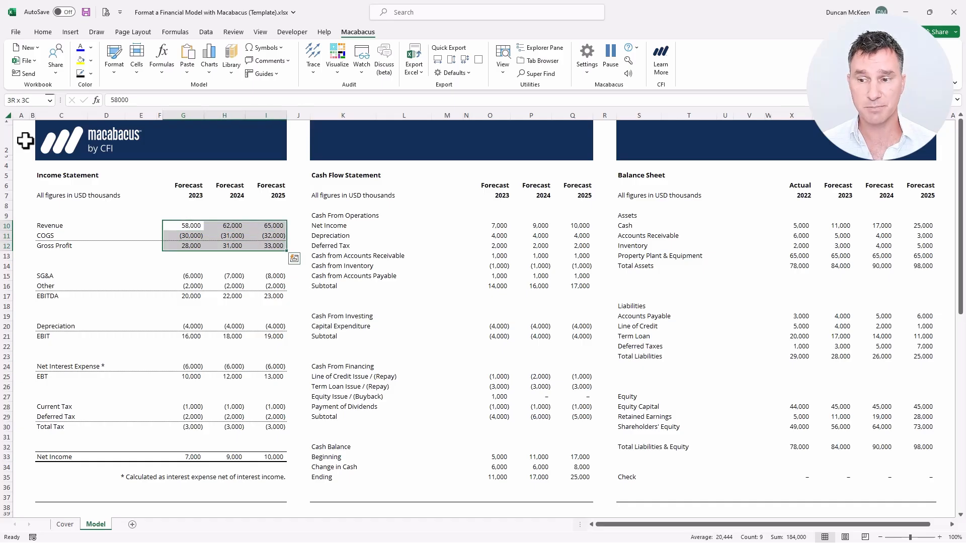
key(Left)
key(Left)
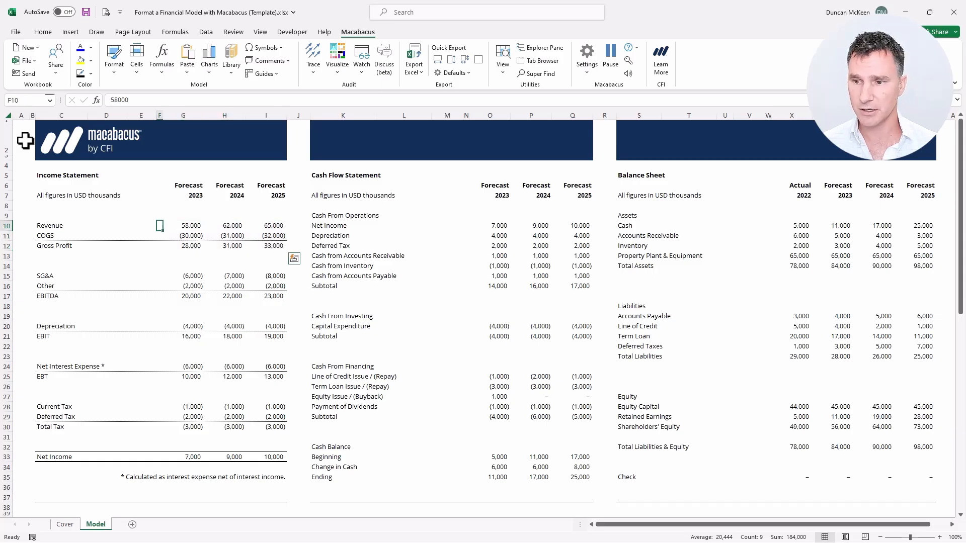
key(shift+Down)
key(shift+Down)
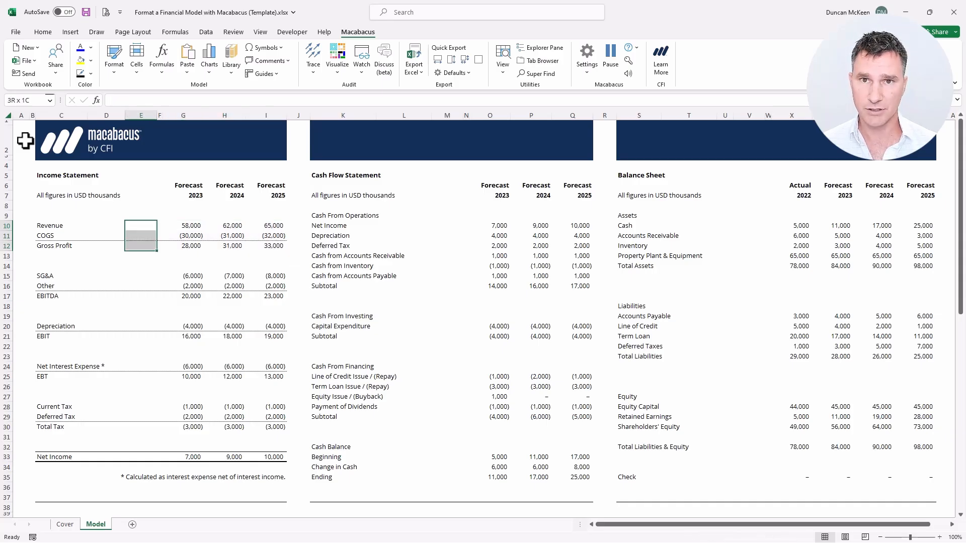
Remove the borders from the income statement's label columns C10:F33, from Revenue down to Net Income
key(Left)
key(Left)
key(shift+Right)
key(shift+Down)
key(shift+Down)
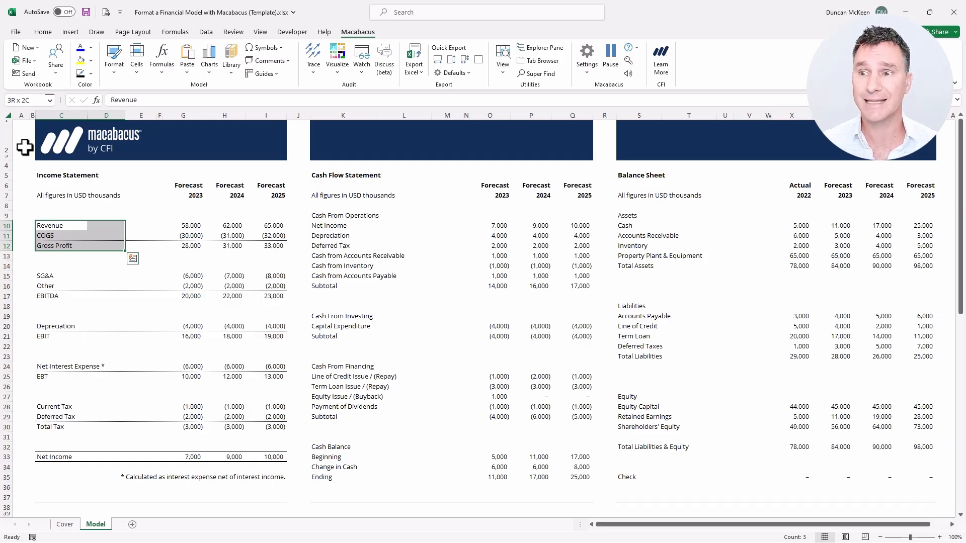
key(shift+Right)
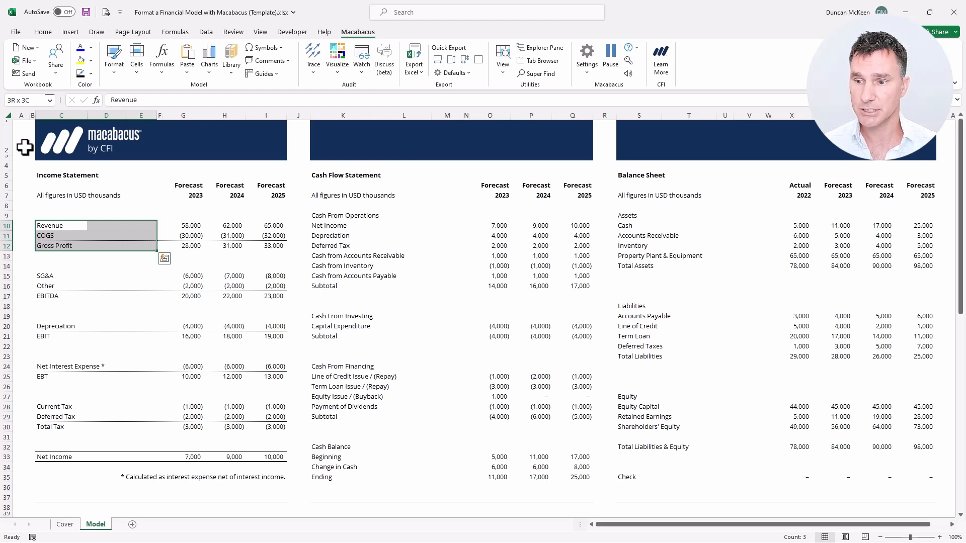
key(shift+Down)
key(shift+Down)
key(shift+Down)
key(shift+Down)
key(shift+Down)
key(shift+Right)
key(shift+Down)
key(shift+Down)
key(shift+Down)
key(shift+Down)
key(shift+Down)
key(shift+Down)
key(shift+Down)
key(shift+Down)
key(shift+Down)
key(shift+Down)
key(shift+Down)
key(shift+Down)
key(shift+Down)
key(shift+Down)
key(shift+Down)
key(shift+Down)
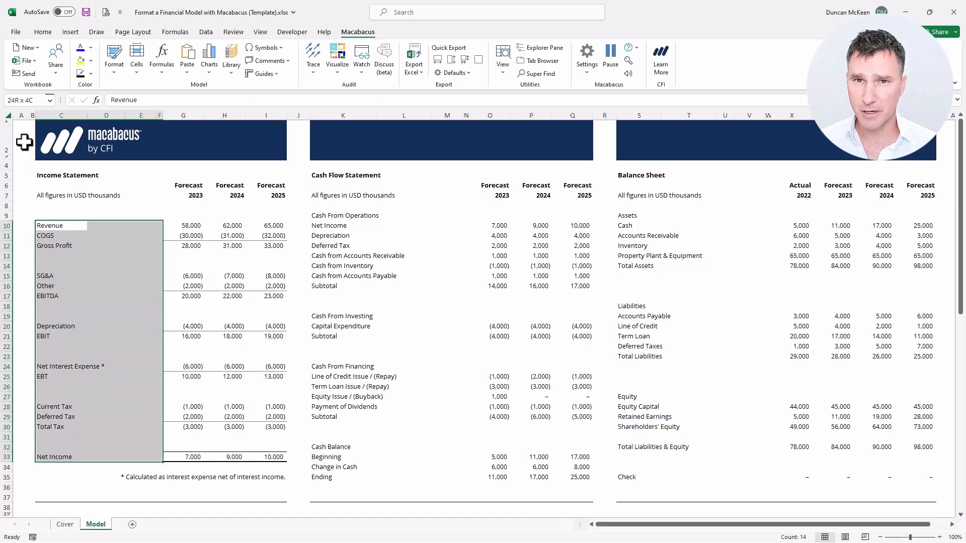
Make the Net Income row C33:I33 bold
key(Down)
key(Down)
key(Down)
key(Down)
key(Down)
key(Down)
key(Down)
key(Down)
key(Down)
key(Down)
key(Down)
key(Down)
key(Down)
key(Down)
key(Down)
key(Down)
key(Down)
key(Down)
key(Down)
key(Down)
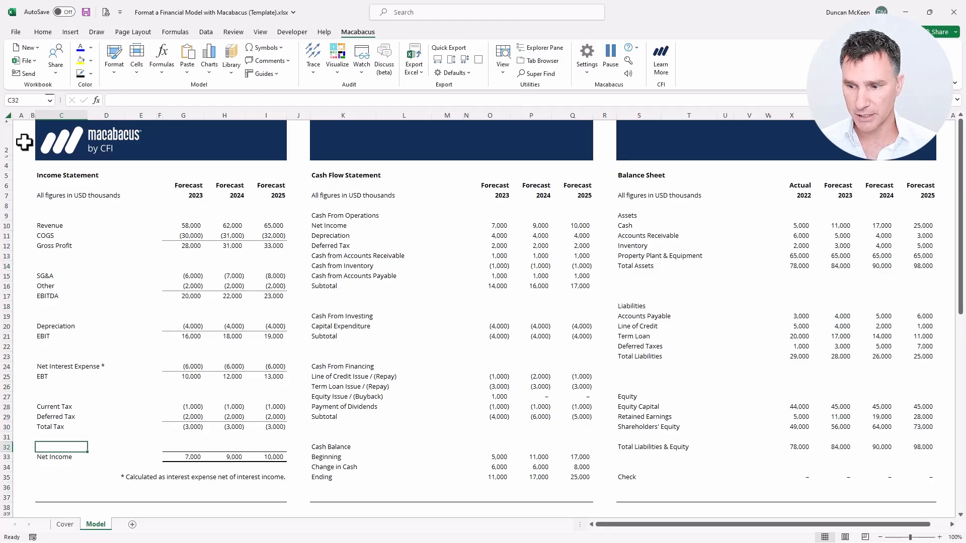
key(ctrl+shift+Right)
key(ctrl+shift+Right)
key(ctrl+b)
key(Home)
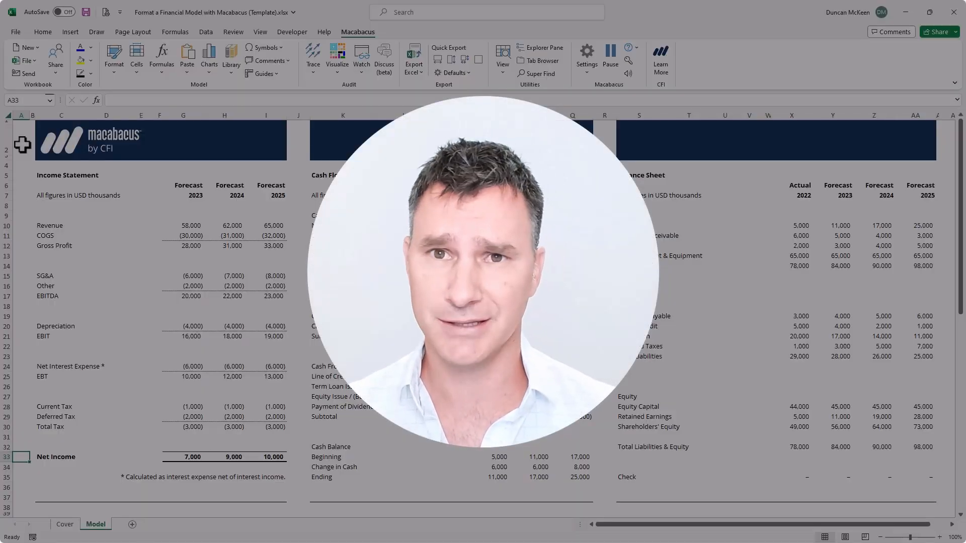
Examine the border line shared by the Gross Profit row C12:I12 and the COGS row above it
key(Up)
key(Up)
key(Up)
key(Up)
key(Up)
key(Up)
key(Up)
key(Up)
key(Up)
key(Up)
key(Up)
key(Up)
key(Up)
key(Up)
key(Up)
key(Up)
key(Up)
key(Up)
key(Up)
key(Up)
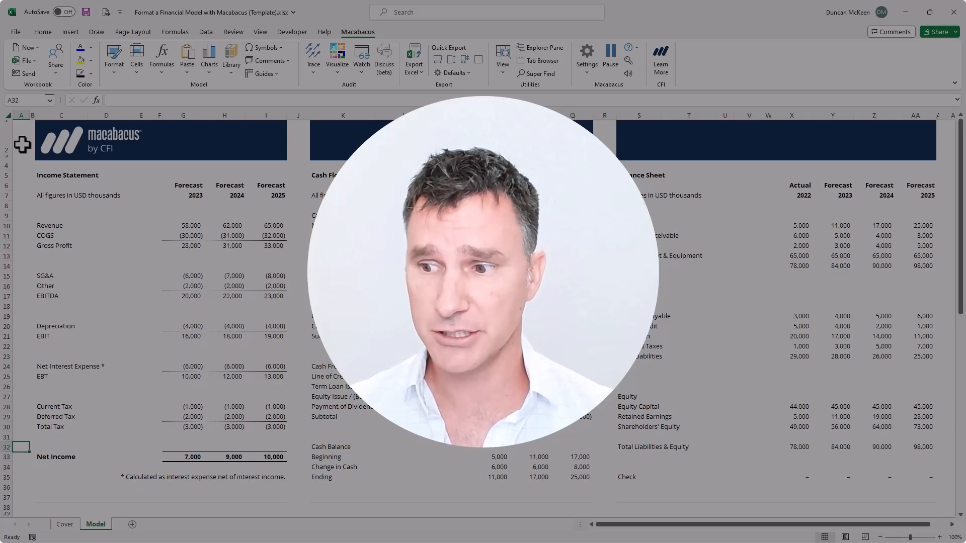
key(Down)
key(Right)
key(Right)
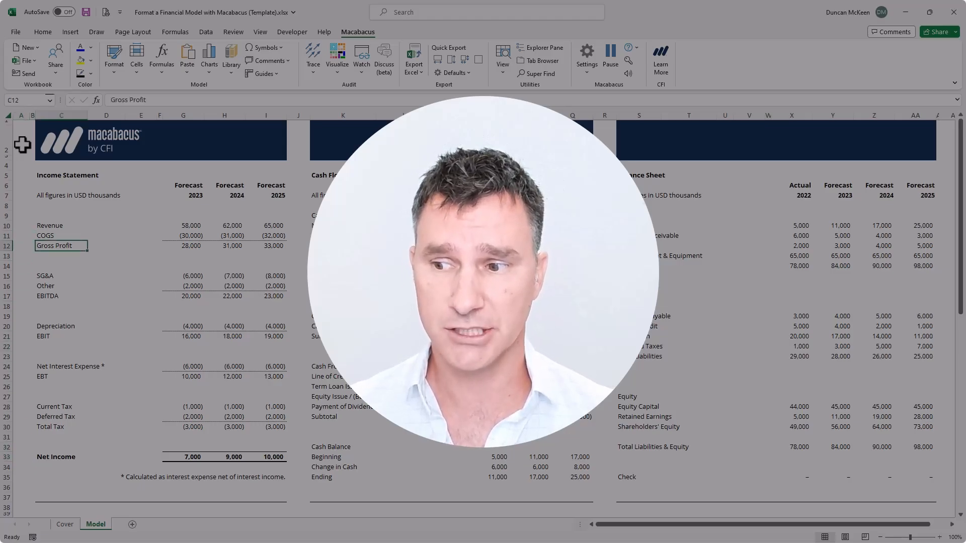
key(shift+Right)
key(shift+Right)
key(shift+Right)
key(shift+Right)
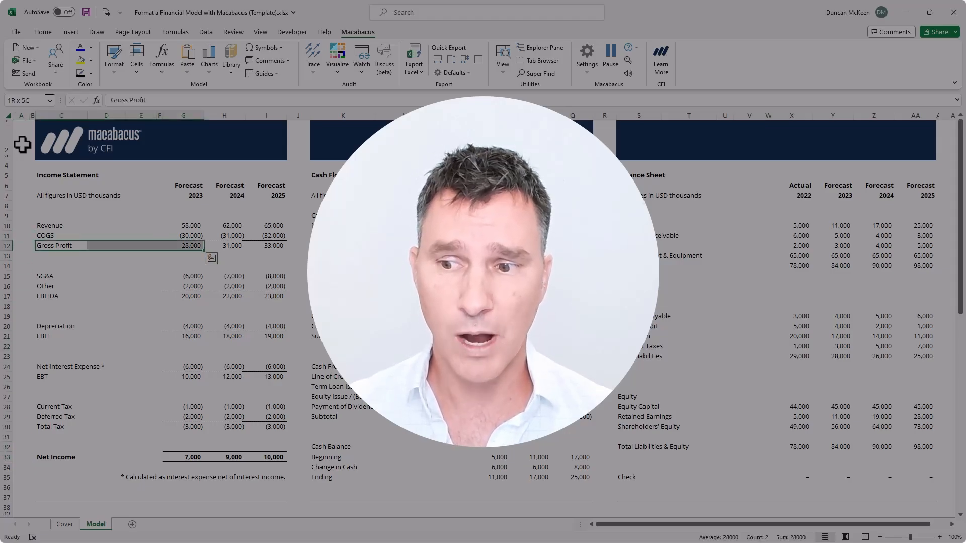
key(shift+Right)
key(shift+Right)
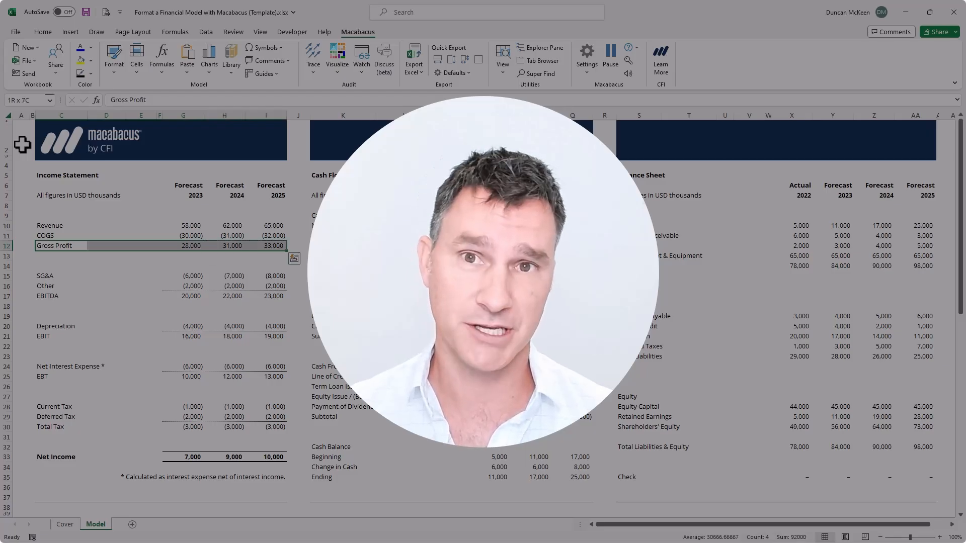
key(Up)
key(shift+Right)
key(shift+Right)
key(shift+Right)
key(shift+Right)
key(shift+Right)
key(shift+Right)
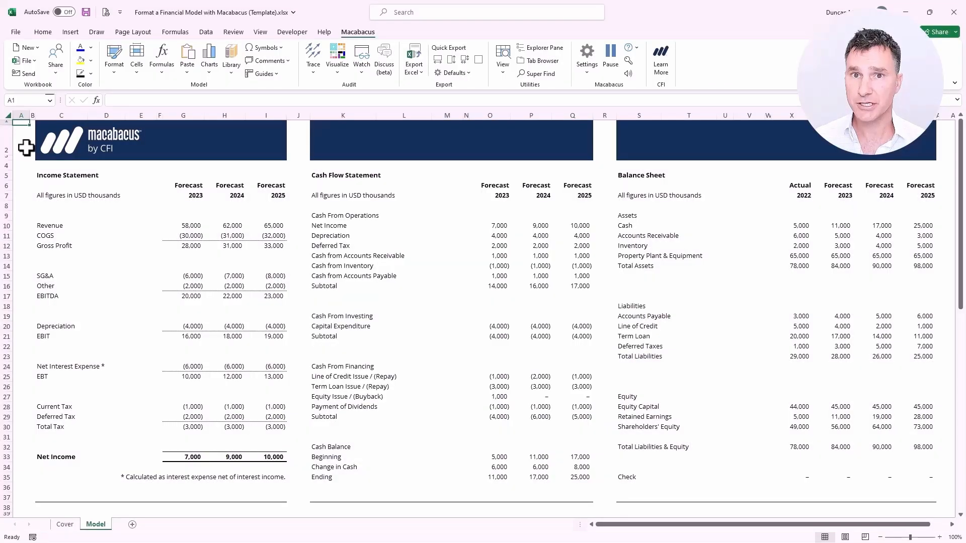
Clear all borders from the SG&A, Other and EBITDA figures in G15:I17
key(Down)
key(Down)
key(Down)
key(Down)
key(Down)
key(Down)
key(Down)
key(Down)
key(Down)
key(Down)
key(Down)
key(Down)
key(Down)
key(Down)
key(Down)
key(Down)
key(ctrl+Right)
key(ctrl+Right)
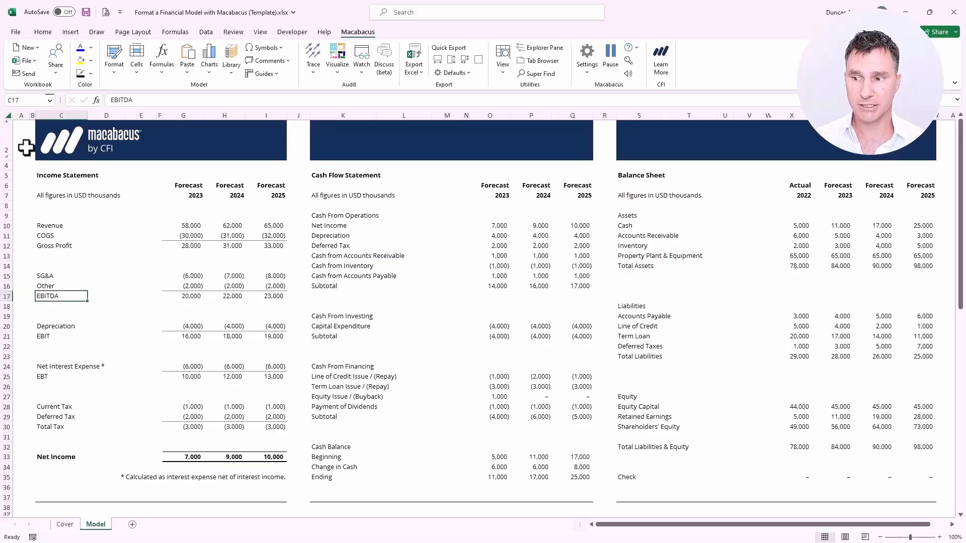
key(shift+Up)
key(shift+Up)
key(shift+Right)
key(shift+Right)
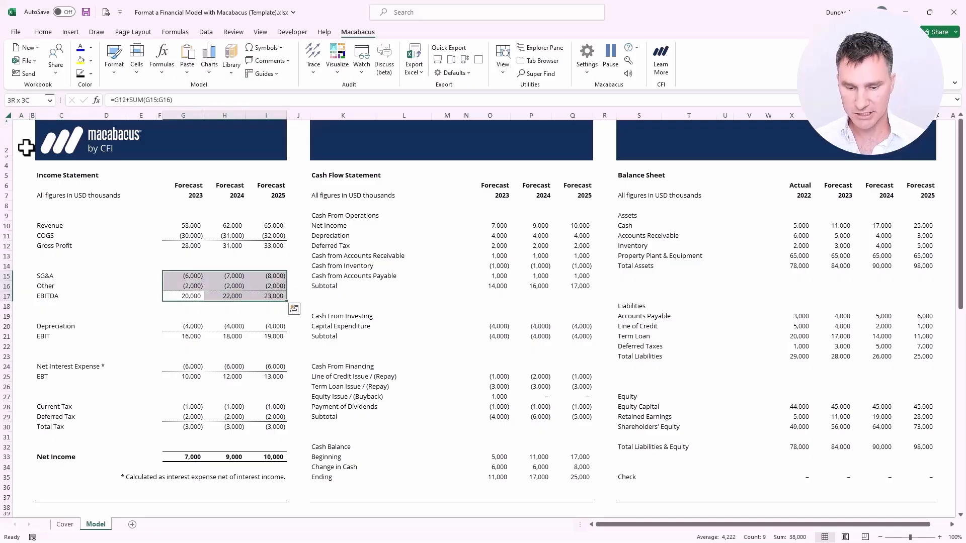
key(ctrl+shift+minus)
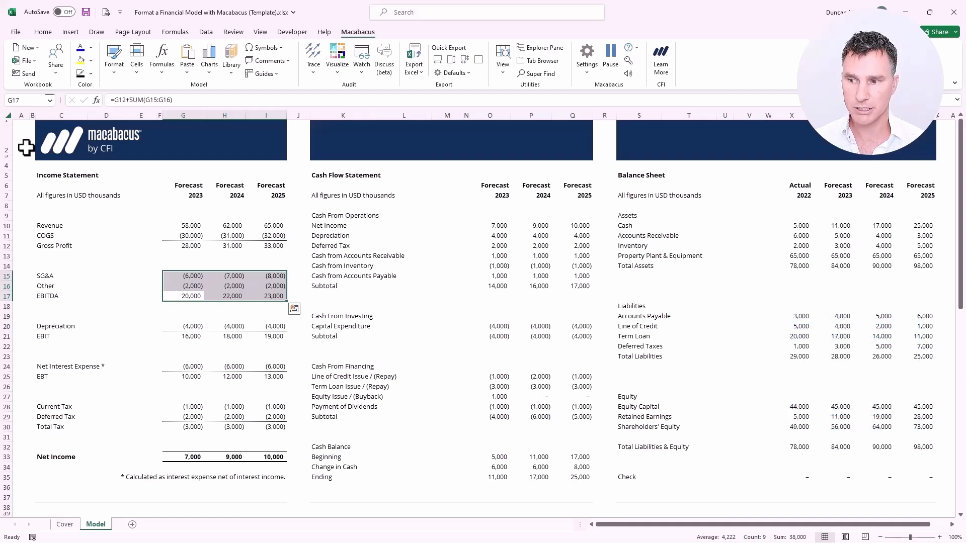
Add a bottom border to the Other figures in G16:I16
key(Up)
key(shift+Right)
key(shift+Right)
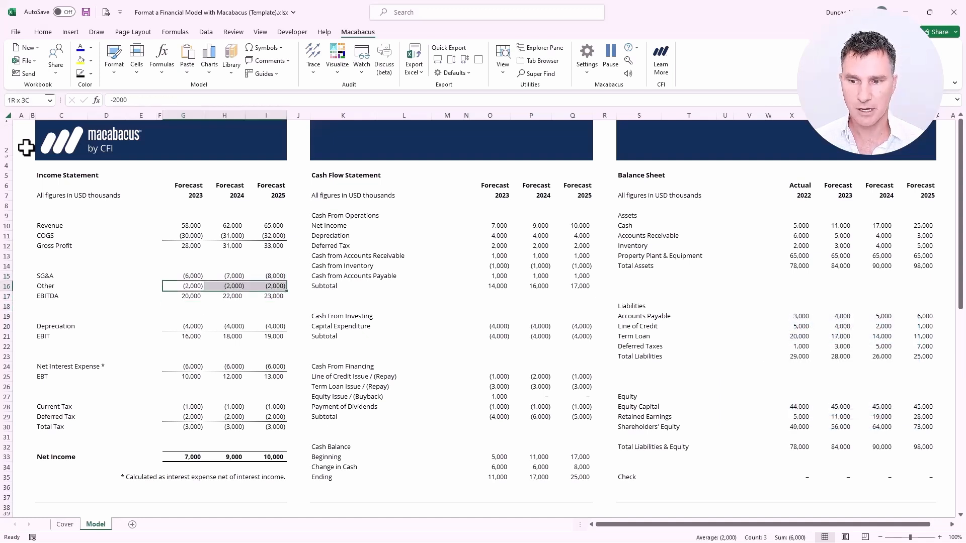
key(ctrl+alt+shift+Down)
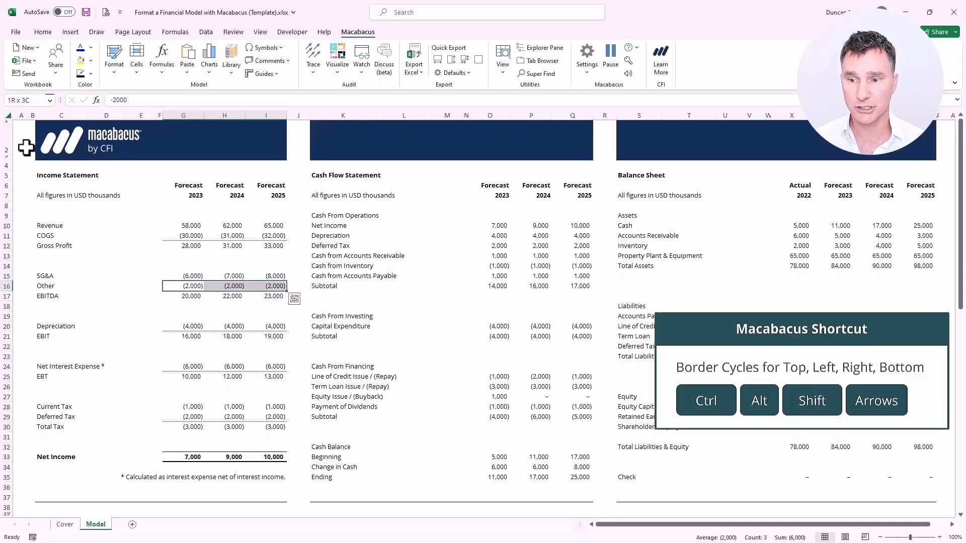
key(Left)
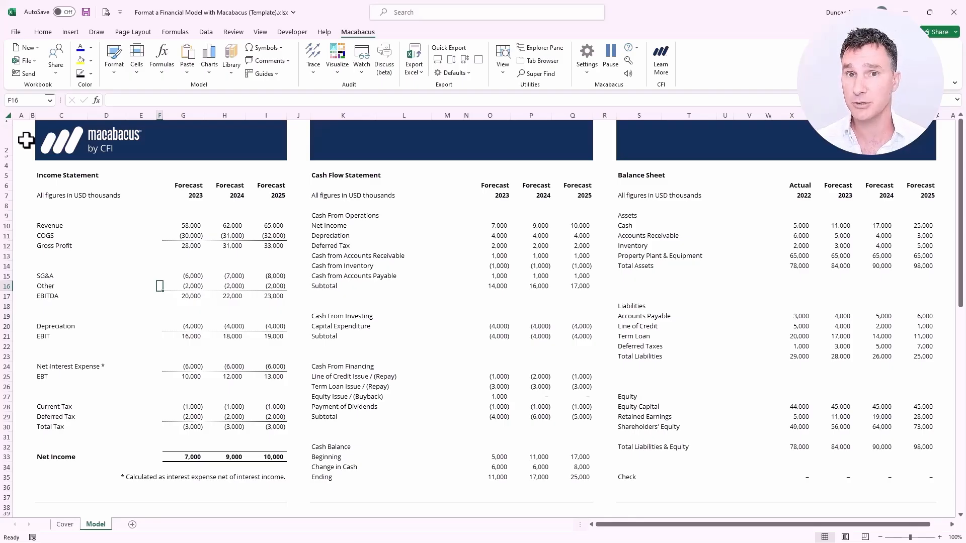
Try inserting and deleting a row at EBITDA row 17 and a column at column F
key(Down)
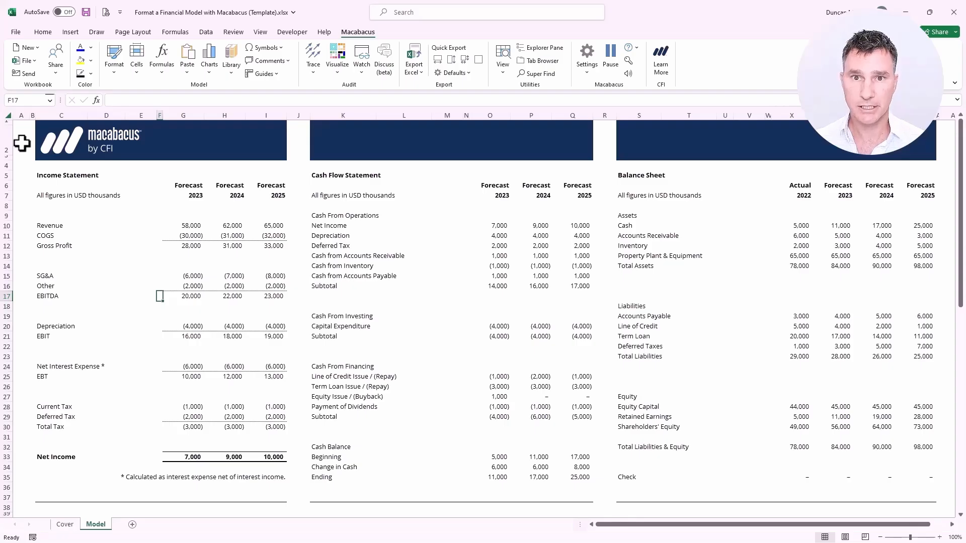
key(alt+shift+Insert)
key(alt+shift+Delete)
key(alt+shift+Delete)
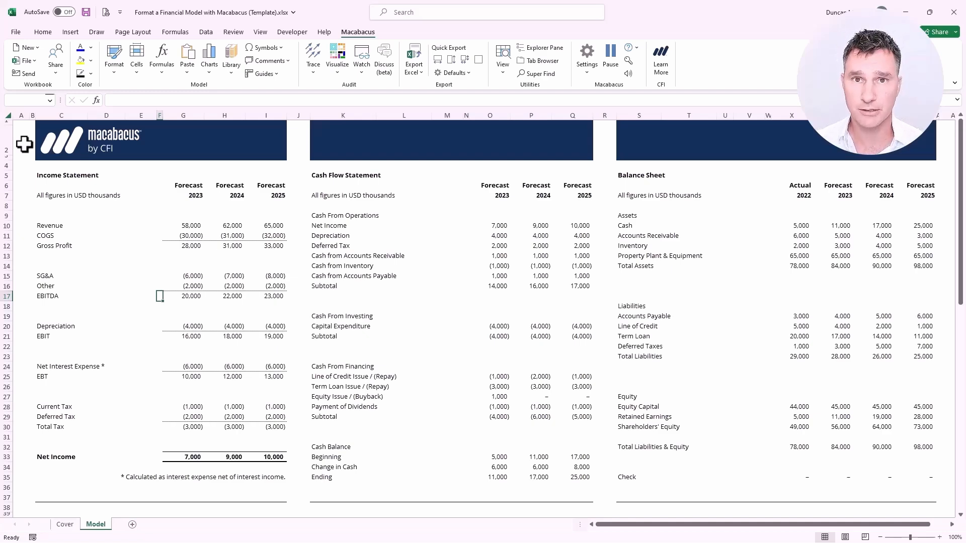
key(ctrl+alt+shift+Insert)
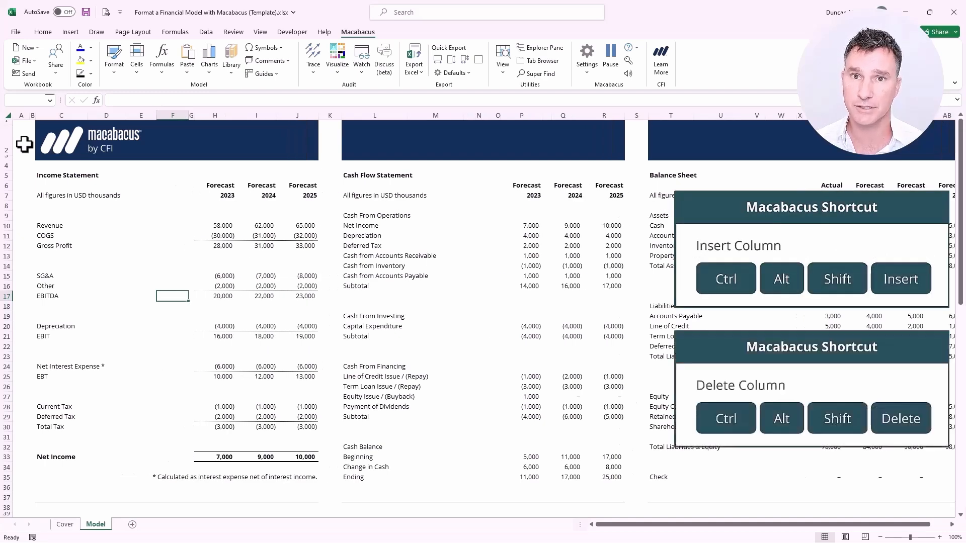
key(ctrl+alt+shift+Delete)
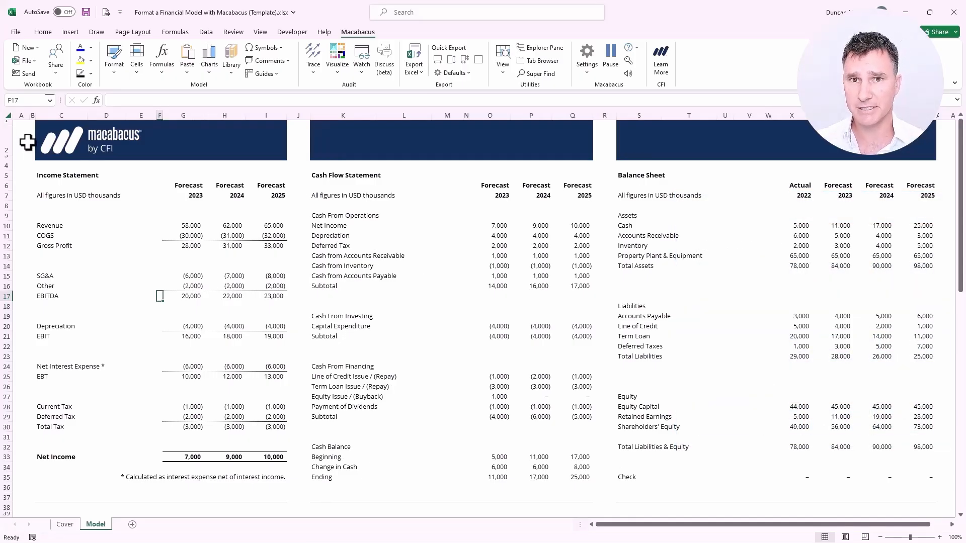
Insert a row above EBITDA and fill the Other row C16:I16 down into it
key(ctrl+alt+shift+Insert)
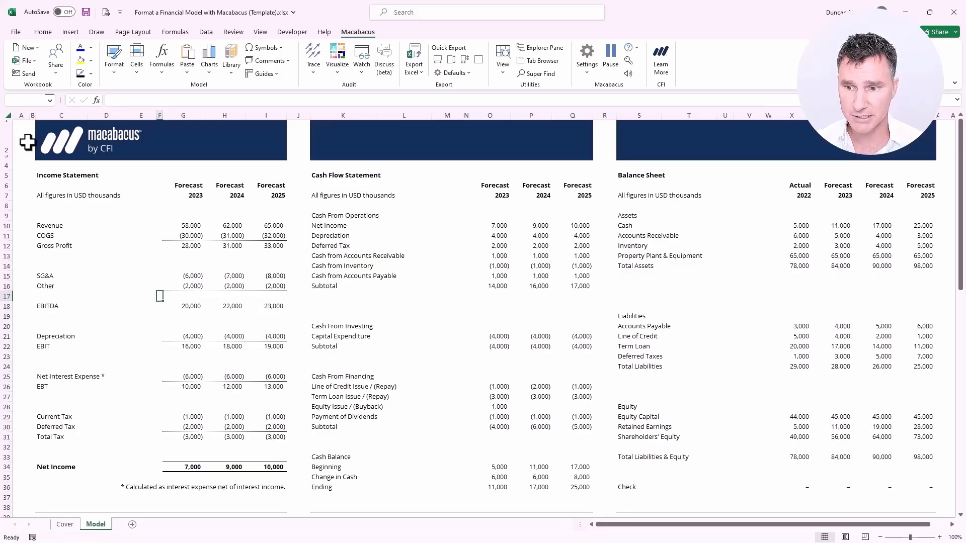
key(Up)
key(Left)
key(Left)
key(Left)
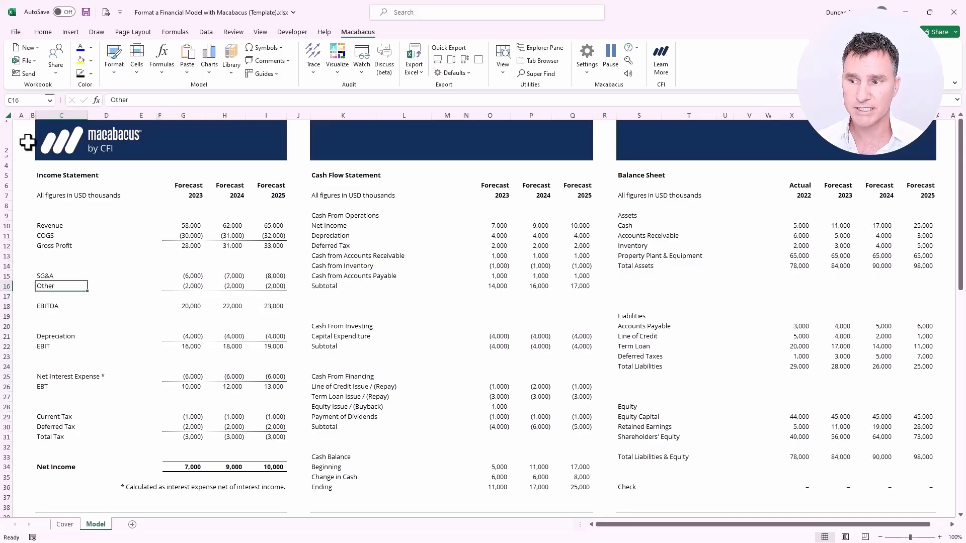
key(ctrl+shift+Right)
key(ctrl+shift+Right)
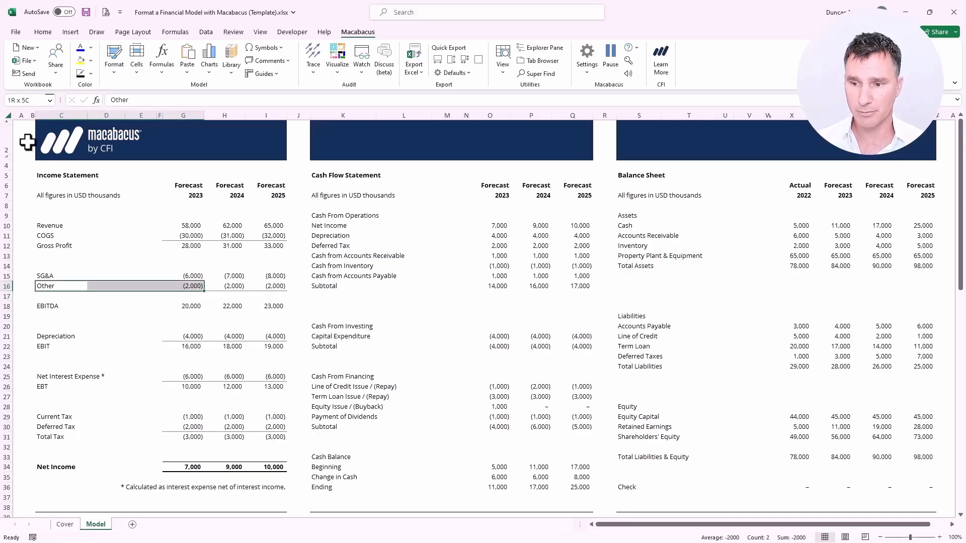
key(shift+Down)
key(ctrl+d)
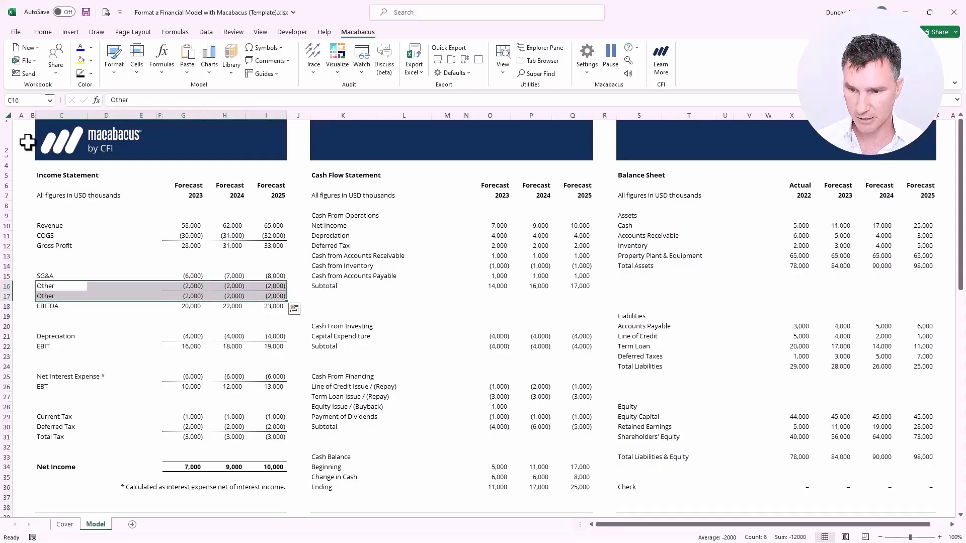
Delete the duplicate Other row 17
key(Down)
key(Left)
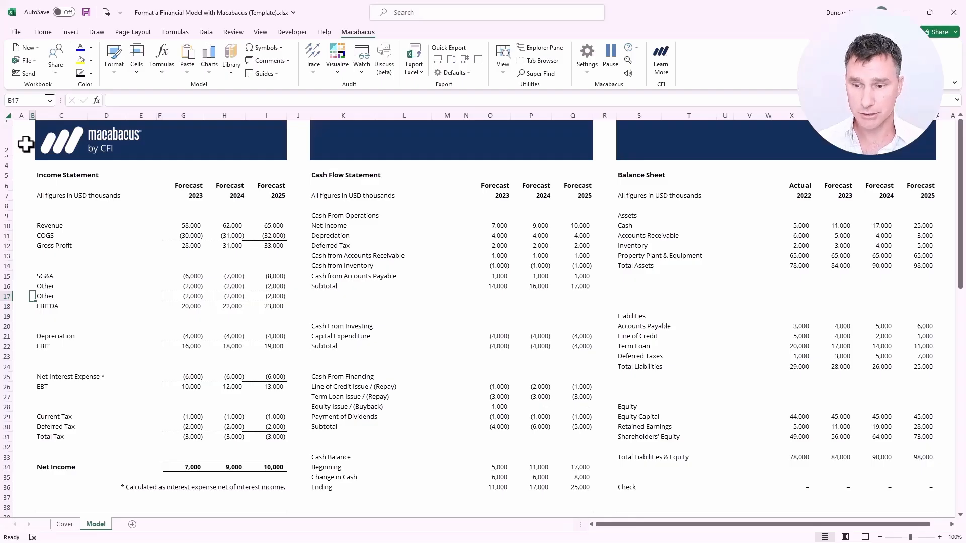
key(shift+space)
key(ctrl+minus)
Clear the borders from G15:I17 and add a top border to the EBITDA figures in G17:I17
key(Right)
key(Right)
key(Right)
key(Right)
key(Right)
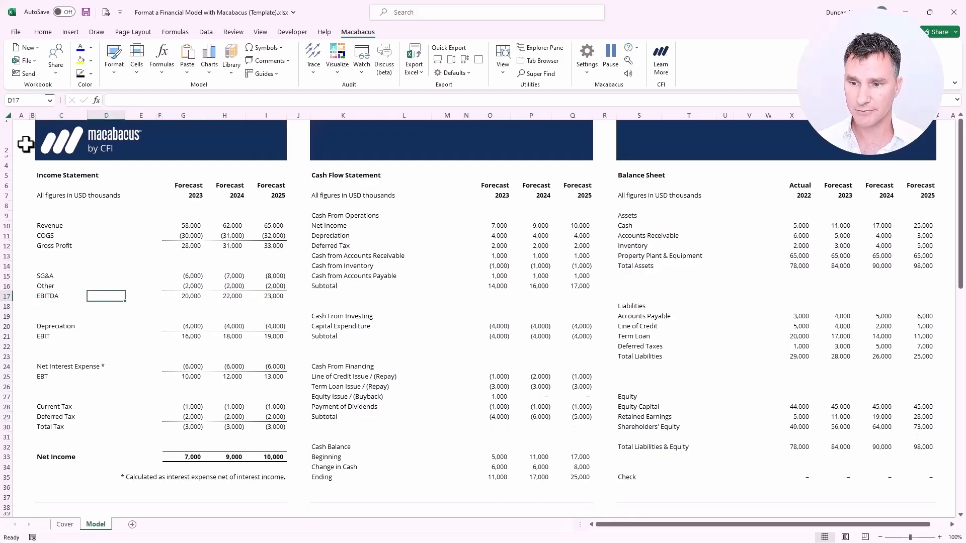
key(shift+Up)
key(shift+Up)
key(shift+Right)
key(shift+Right)
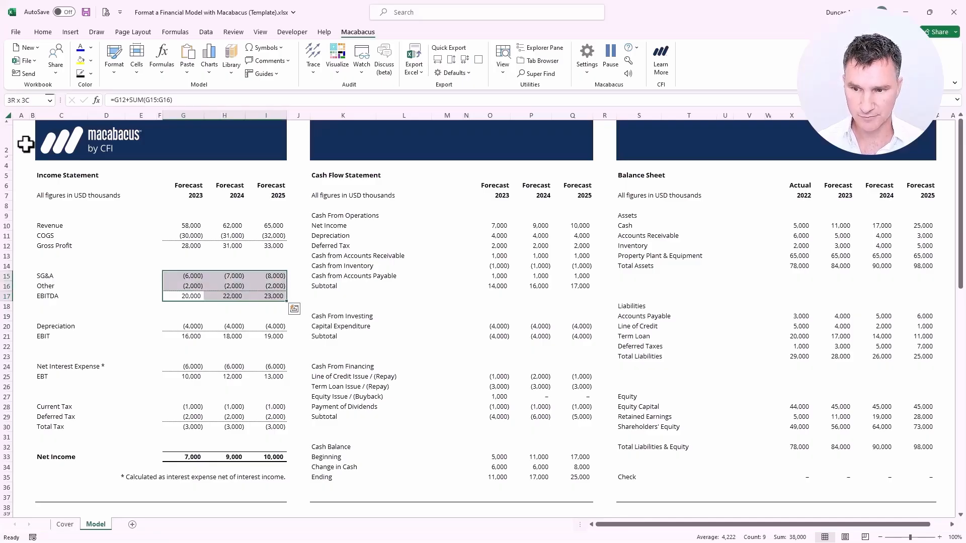
key(shift+BackSpace)
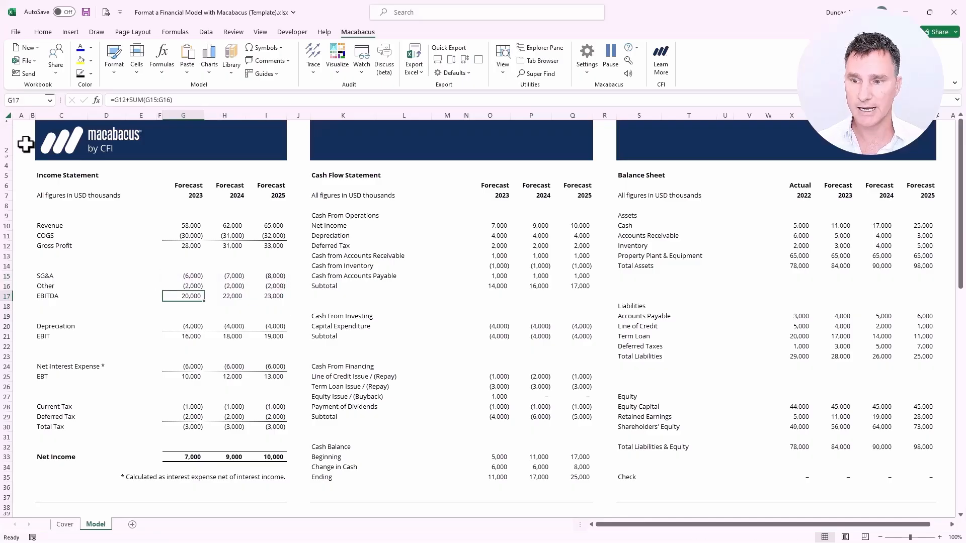
key(shift+Right)
key(shift+Right)
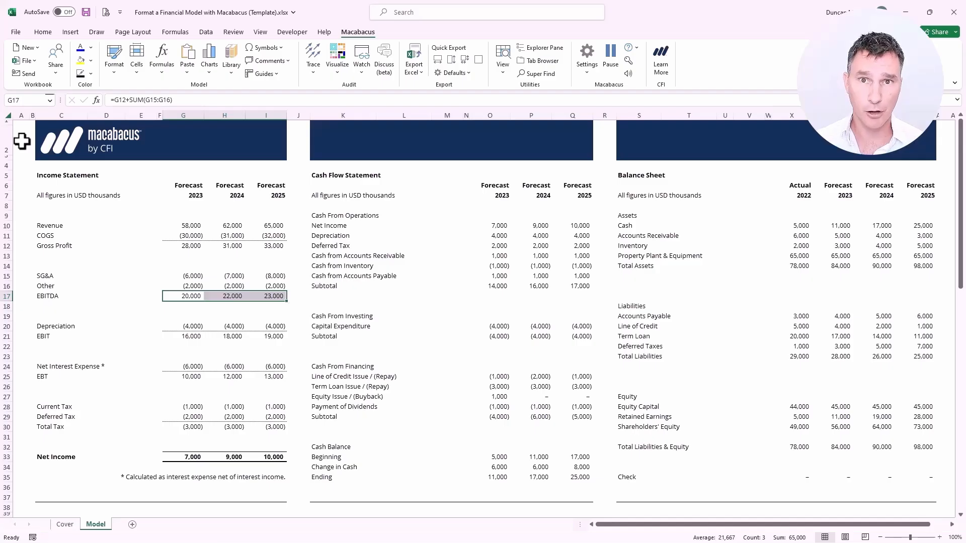
Insert a new row above EBITDA and copy the Other line C16:I16 down into row 17
key(alt+i)
key(r)
key(Left)
key(Left)
key(Left)
key(Up)
key(Left)
key(ctrl+shift+Right)
key(ctrl+shift+Right)
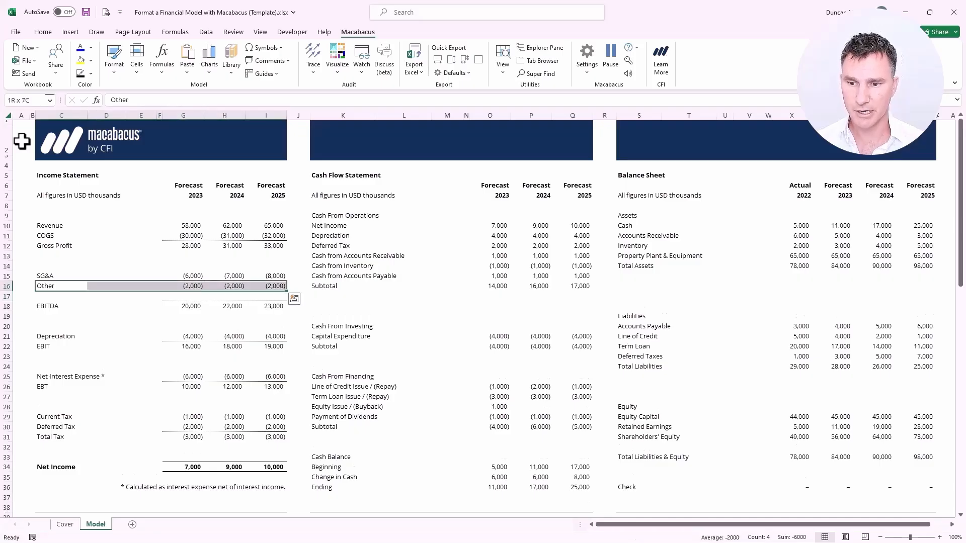
key(shift+Down)
key(ctrl+d)
key(shift+BackSpace)
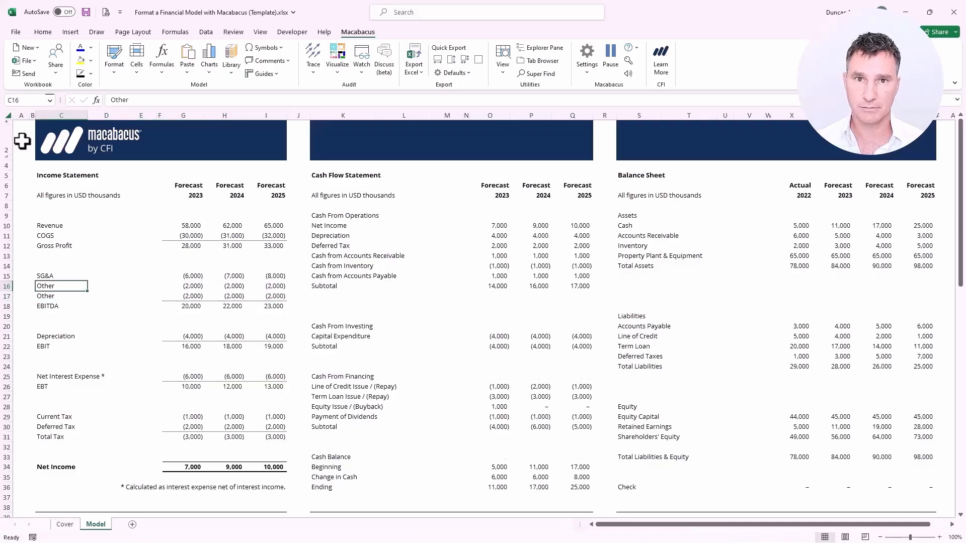
key(Down)
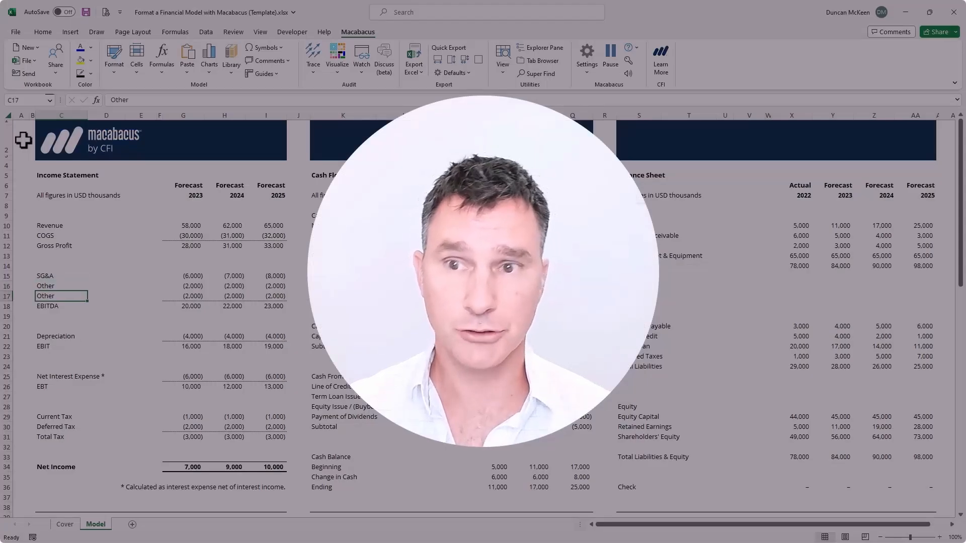
Undo the insertion of the extra Other row above EBITDA
key(ctrl+z)
key(Left)
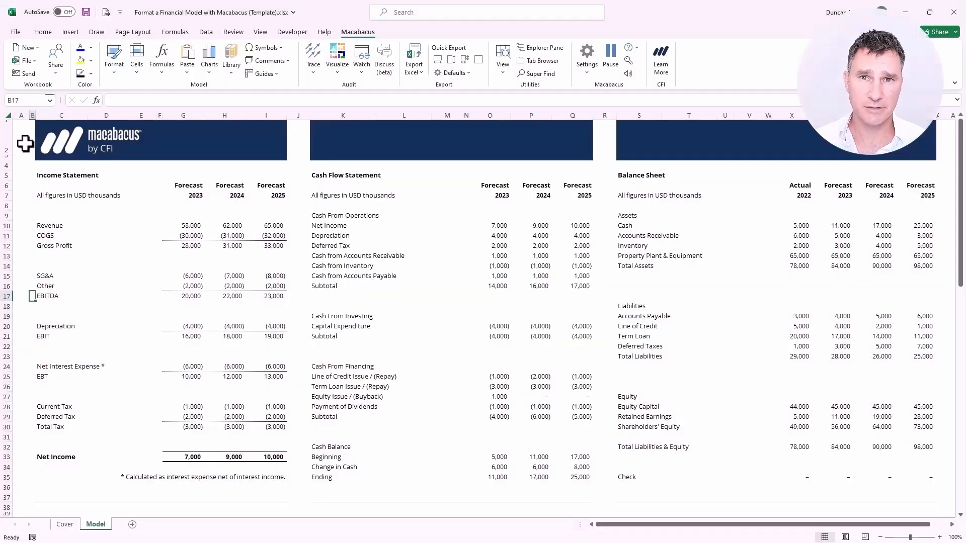
Add a top border to the Cash From Operations subtotal figures in O16:Q16
key(Right)
key(Right)
key(Right)
key(Right)
key(Right)
key(Right)
key(Right)
key(Right)
key(Right)
key(Right)
key(Right)
key(Right)
key(Right)
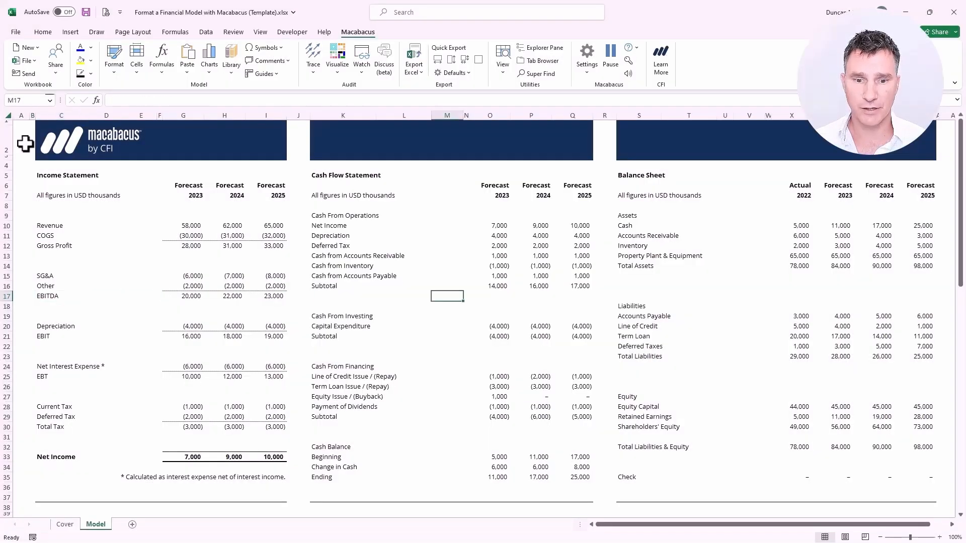
key(Up)
key(shift+Right)
key(shift+Right)
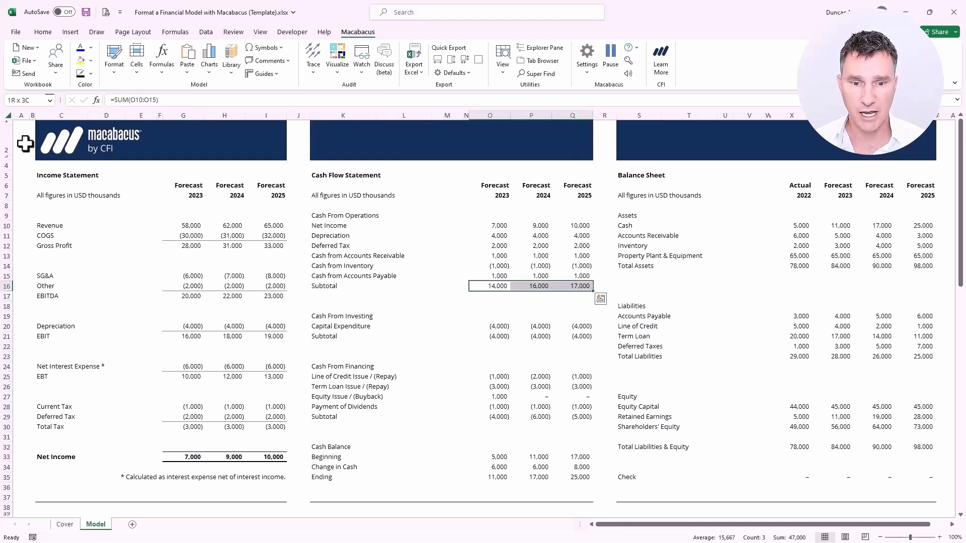
key(ctrl+alt+shift+Up)
Add a top border to the Cash From Investing subtotal figures in O21:Q21
key(Down)
key(Down)
key(Down)
key(Down)
key(Down)
key(shift+Right)
key(shift+Right)
key(ctrl+alt+shift+Up)
Add a top border to the Cash From Financing subtotal figures in O29:Q29
key(Down)
key(Down)
key(Down)
key(Down)
key(Down)
key(Down)
key(Down)
key(Down)
key(shift+Right)
key(shift+Right)
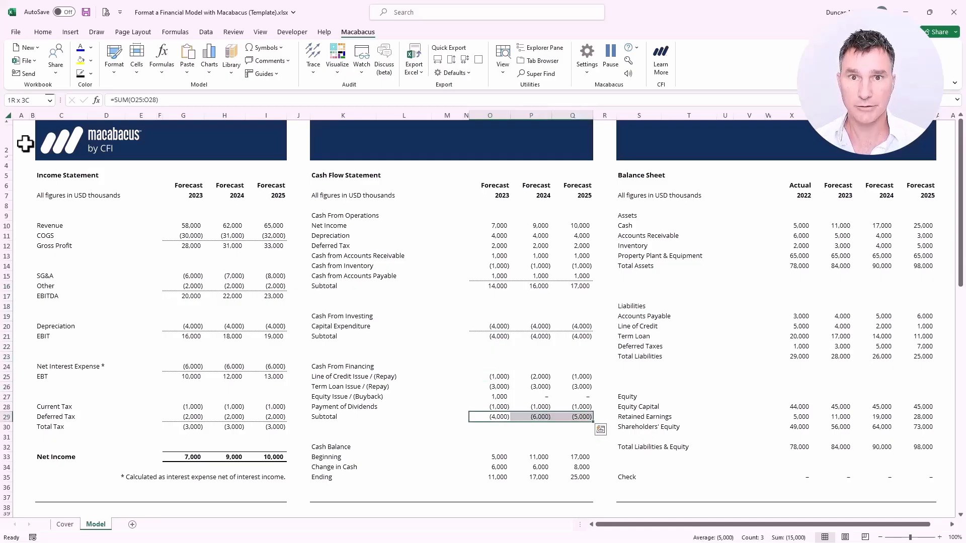
key(ctrl+alt+shift+Up)
Add a thin top border and a thick bottom border to the Ending cash figures in O35:Q35
key(Down)
key(Down)
key(Down)
key(Down)
key(Down)
key(Down)
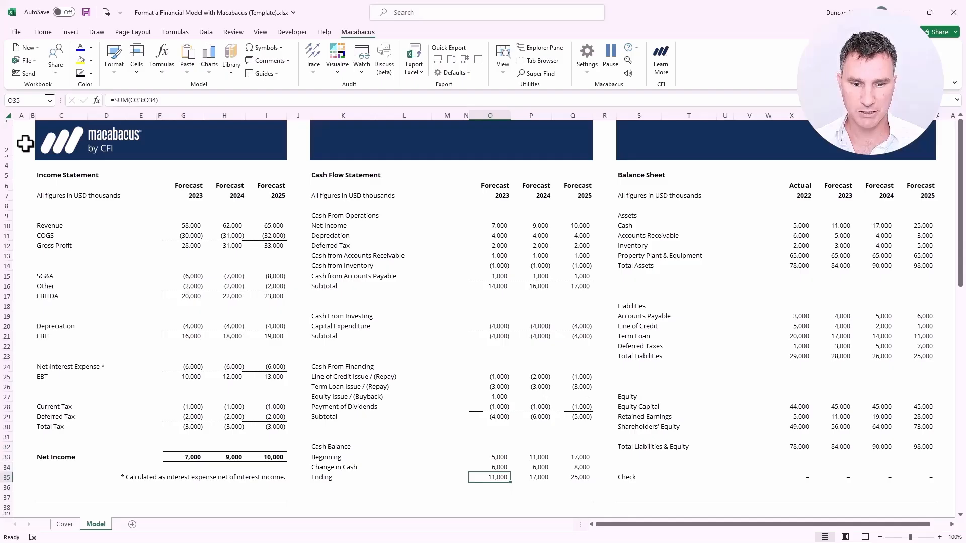
key(shift+Right)
key(shift+Right)
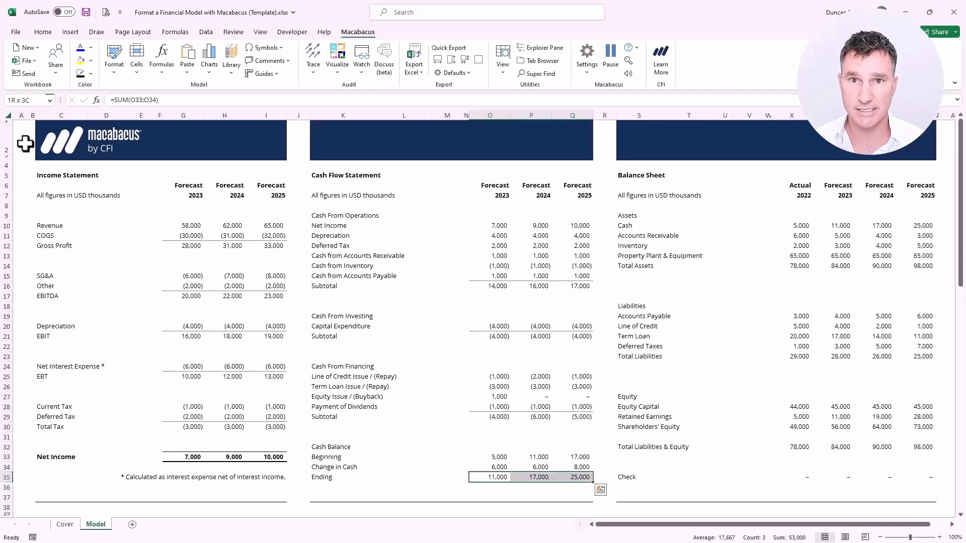
Make the Ending cash balance row K35:Q35 bold, including its label
key(Left)
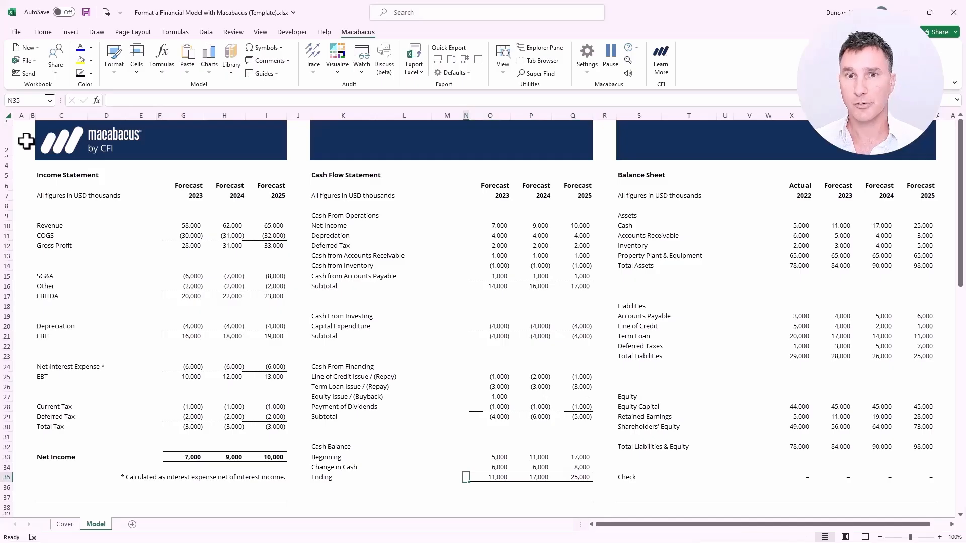
key(Left)
key(Left)
key(Left)
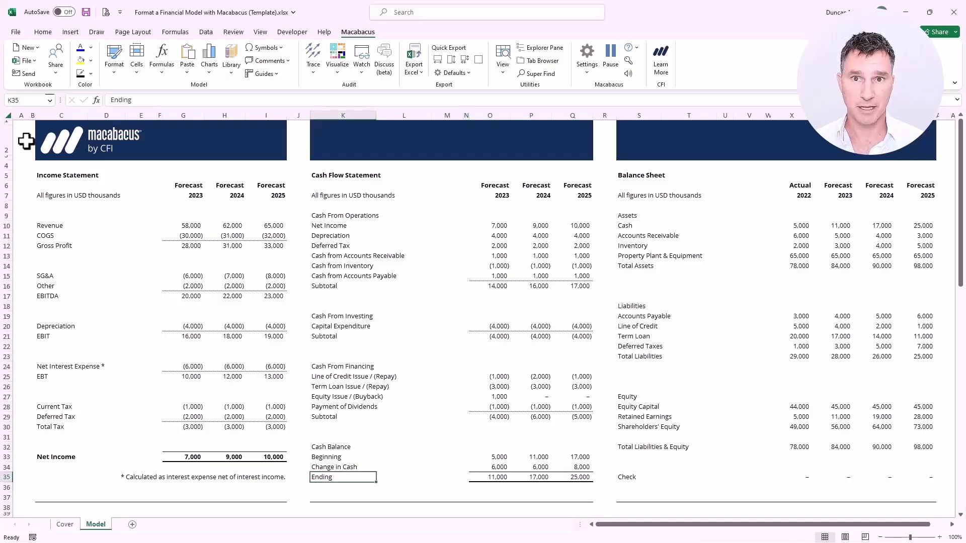
key(shift+Right)
key(shift+Right)
key(shift+Right)
key(shift+Right)
key(shift+Right)
key(shift+Right)
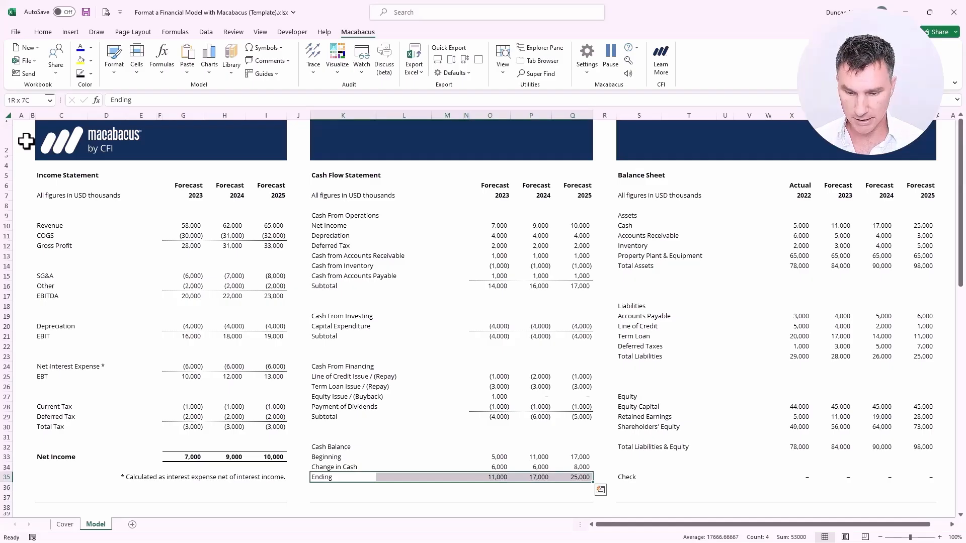
key(ctrl+b)
Make the Total Assets row S14:AA14 on the balance sheet bold, including its label
key(Right)
key(Right)
key(Right)
key(Right)
key(Right)
key(Right)
key(Right)
key(Right)
key(Right)
key(Left)
key(Up)
key(Up)
key(Up)
key(Up)
key(Up)
key(Up)
key(Up)
key(Up)
key(Up)
key(Up)
key(Up)
key(Up)
key(Up)
key(Up)
key(Up)
key(Up)
key(Up)
key(Up)
key(Up)
key(Up)
key(Up)
key(shift+Right)
key(shift+Right)
key(shift+Right)
key(shift+Right)
key(shift+Right)
key(shift+Right)
key(shift+Right)
key(shift+Right)
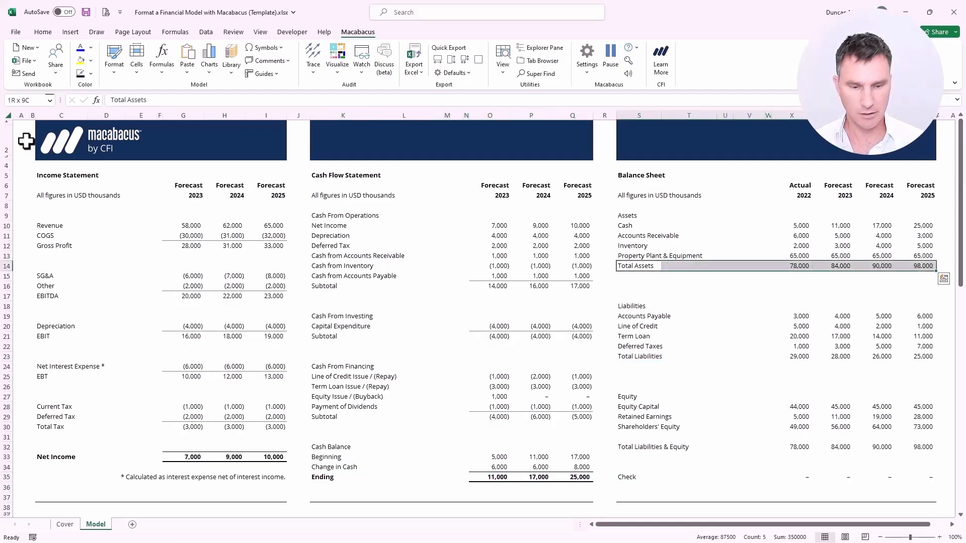
key(ctrl+b)
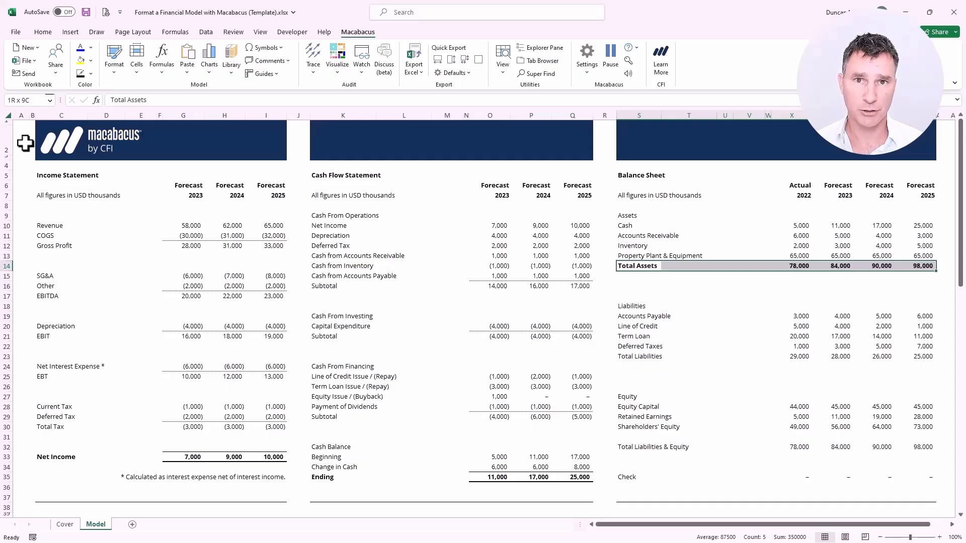
Add a thin top border and a thick bottom border to the Total Assets figures in X14:AA14
key(Right)
key(Right)
key(Right)
key(Right)
key(Right)
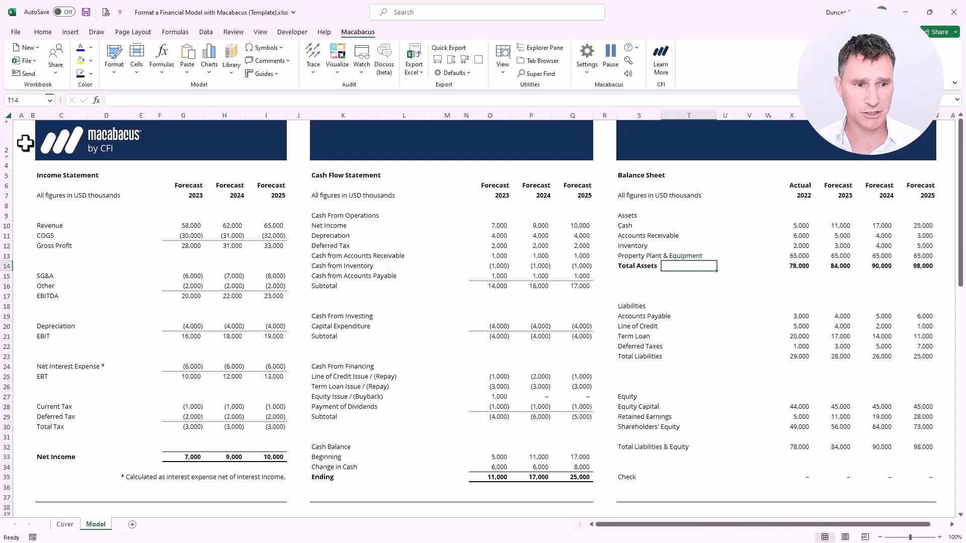
key(shift+Right)
key(shift+Right)
key(shift+Right)
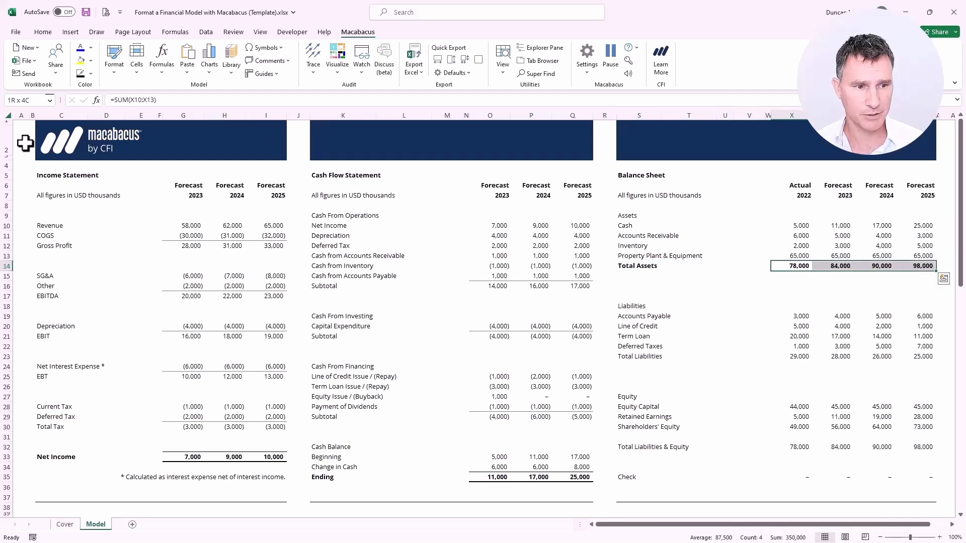
Add a top border to the Total Liabilities figures in X23:AA23
key(Down)
key(Down)
key(Down)
key(Down)
key(Down)
key(Down)
key(Down)
key(Down)
key(Down)
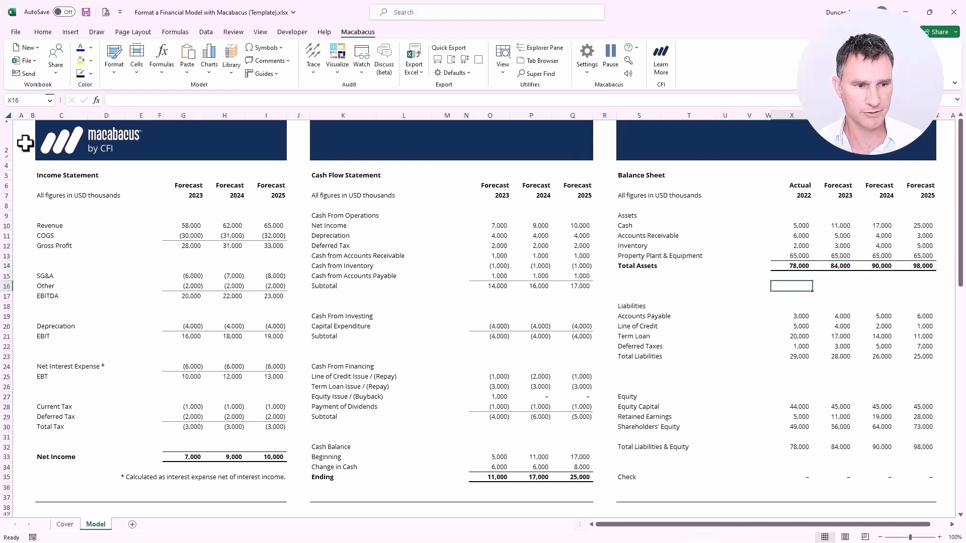
key(shift+Right)
key(shift+Right)
key(shift+Right)
key(ctrl+alt+shift+Up)
Add a top border to the Shareholders' Equity figures in X30:AA30
key(Down)
key(Down)
key(Down)
key(Down)
key(Down)
key(Down)
key(Down)
key(shift+Right)
key(shift+Right)
key(shift+Right)
key(ctrl+alt+shift+Up)
Add a thin top border and a thick bottom border to the Total Liabilities & Equity figures in X32:AA32
key(Down)
key(Down)
key(shift+Right)
key(shift+Right)
key(shift+Right)
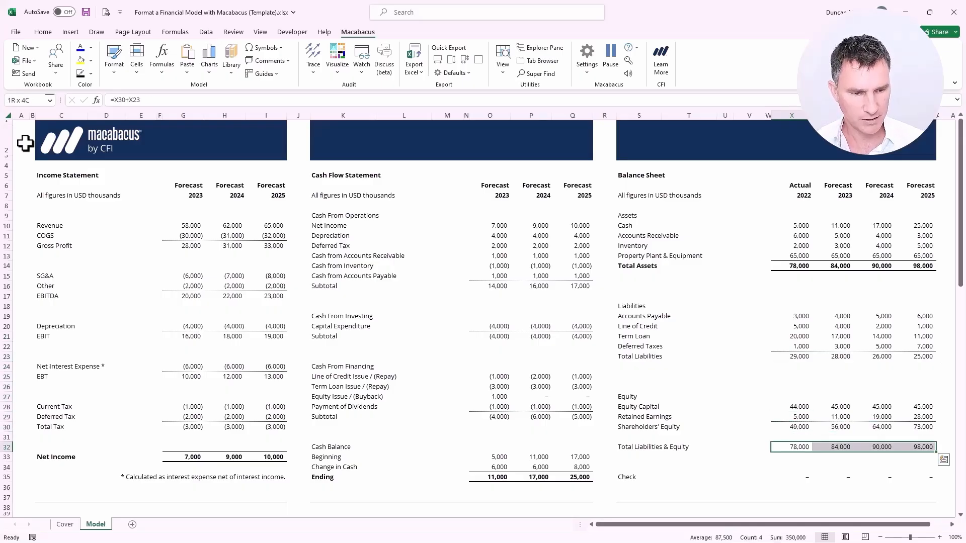
Make the Total Liabilities & Equity row S32:AA32 bold, including its label
key(Left)
key(Left)
key(Left)
key(Left)
key(Left)
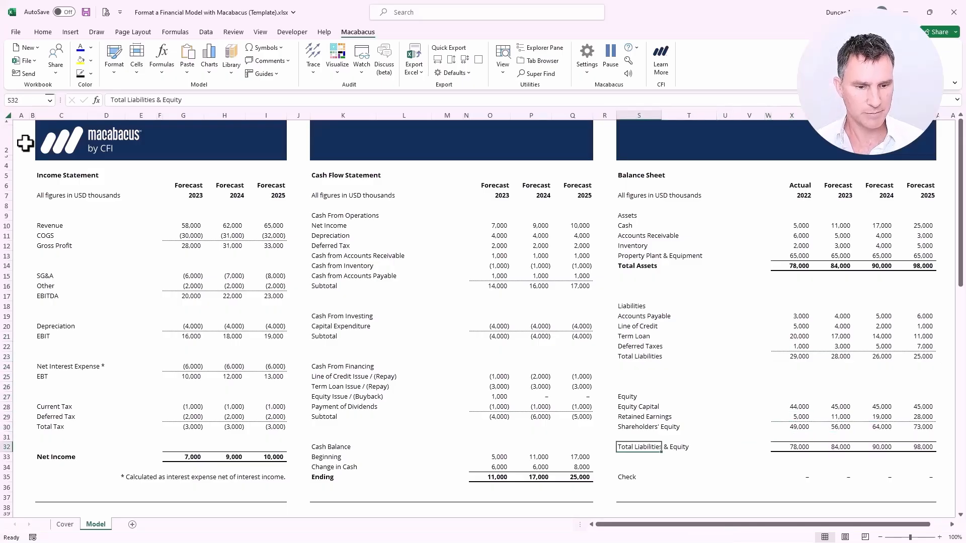
key(ctrl+shift+Right)
key(ctrl+shift+Right)
key(ctrl+b)
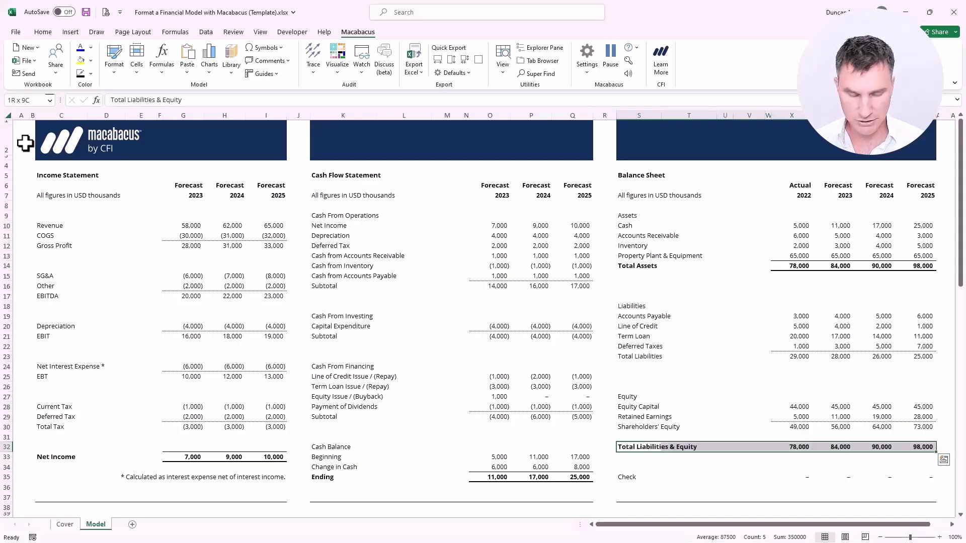
key(Left)
key(Right)
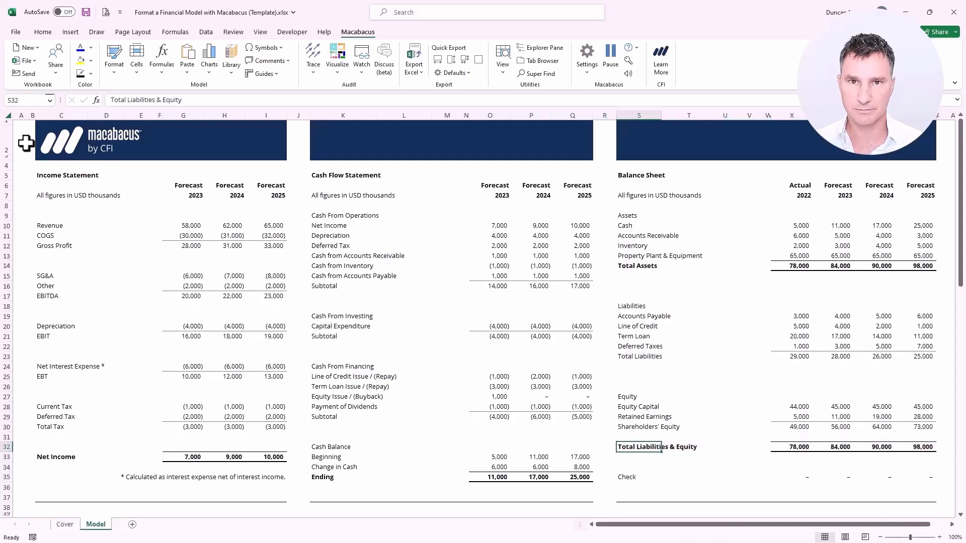